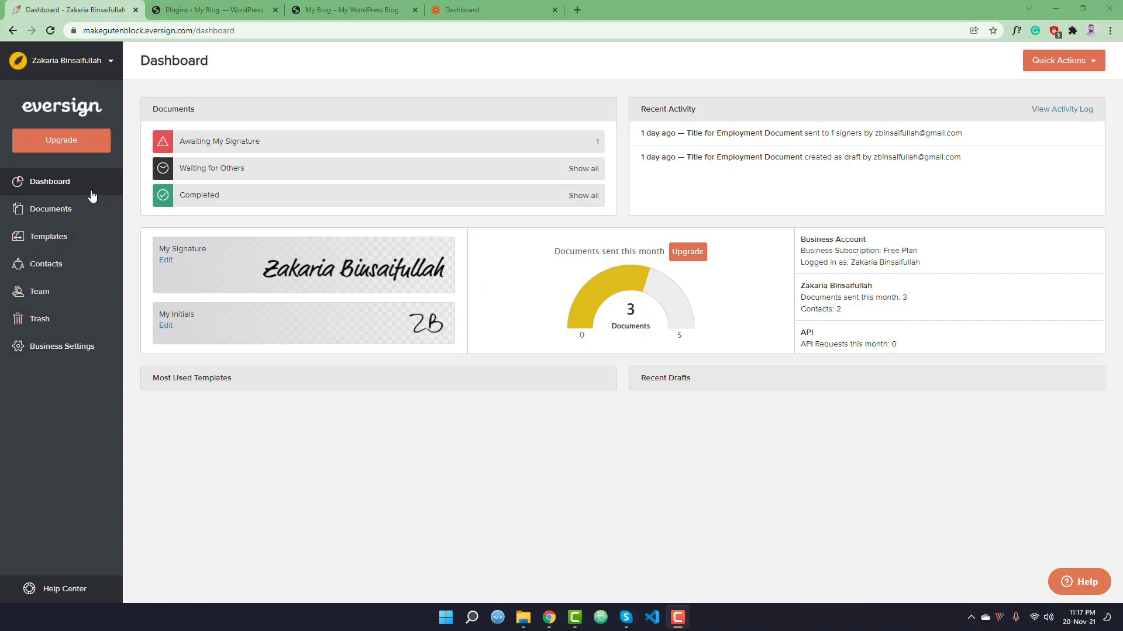
- Open "Title for Employment Document" from the eversign documents, and switch to the WordPress installed plugins page to highlight the site address
click(58, 220)
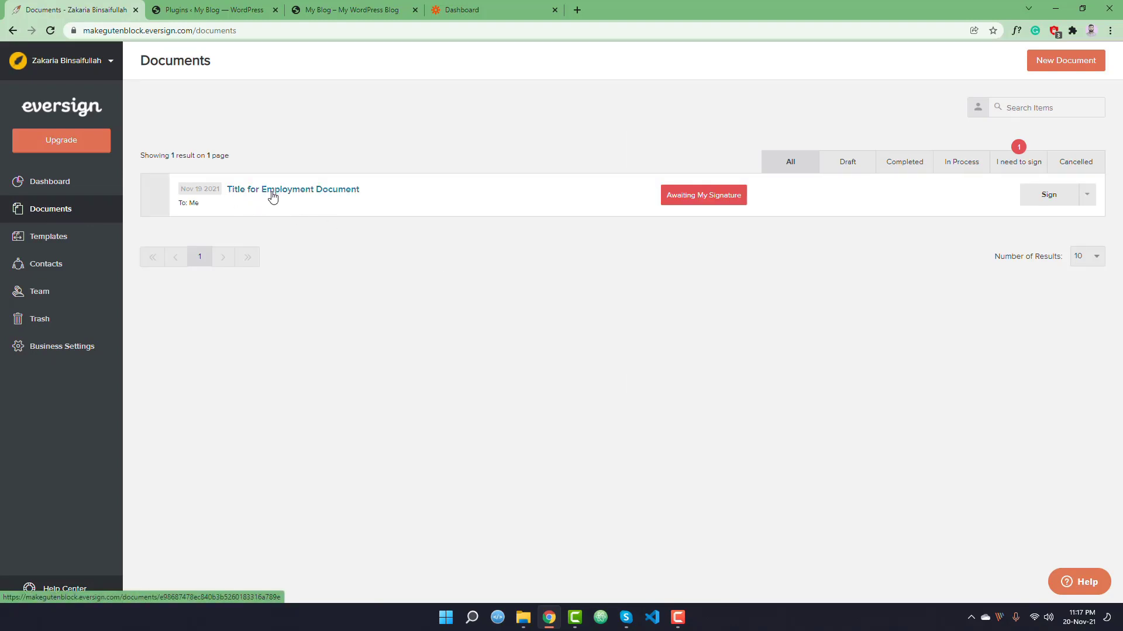
click(308, 195)
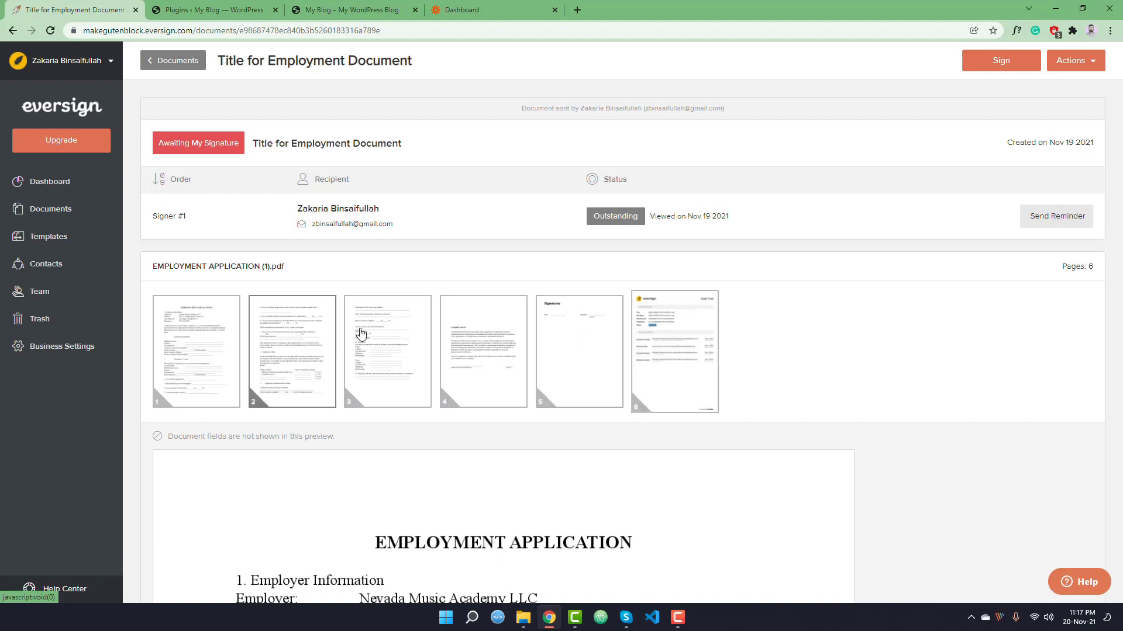
click(237, 9)
drag(140, 31, 83, 30)
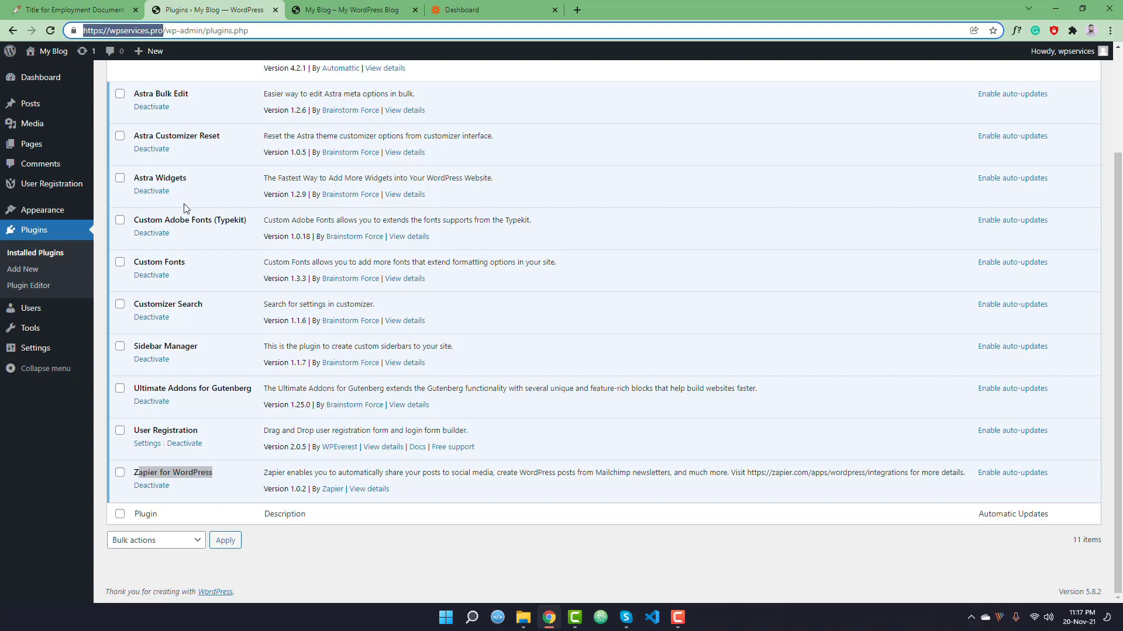
- Switch to the Zapier dashboard and choose WordPress as the first app of the new workflow
click(462, 10)
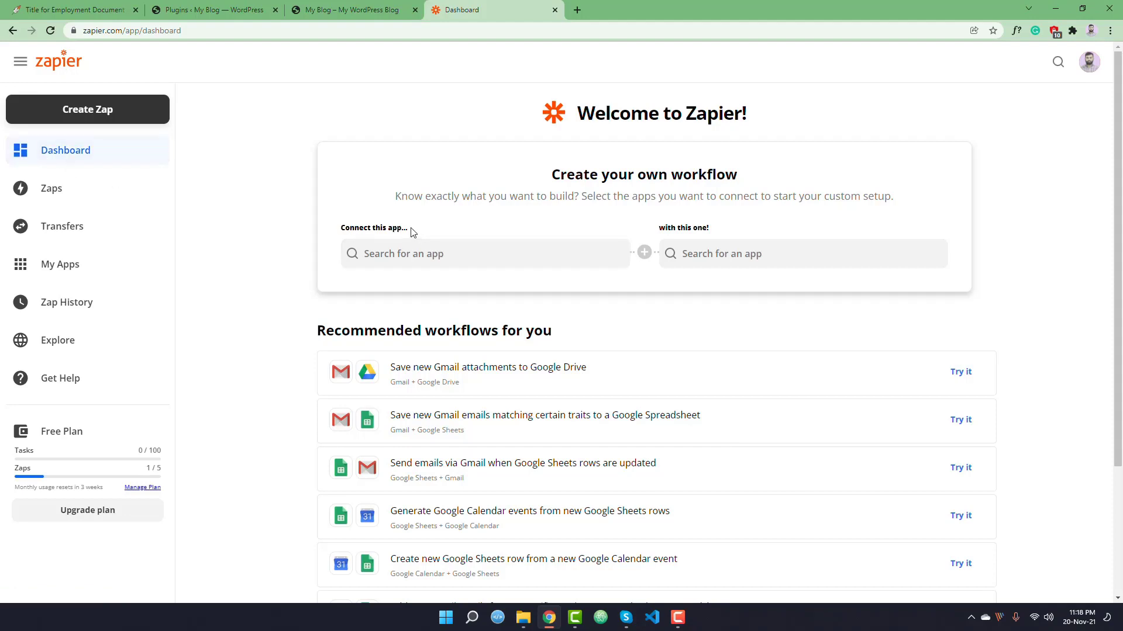
drag(410, 230, 342, 232)
drag(652, 234, 718, 241)
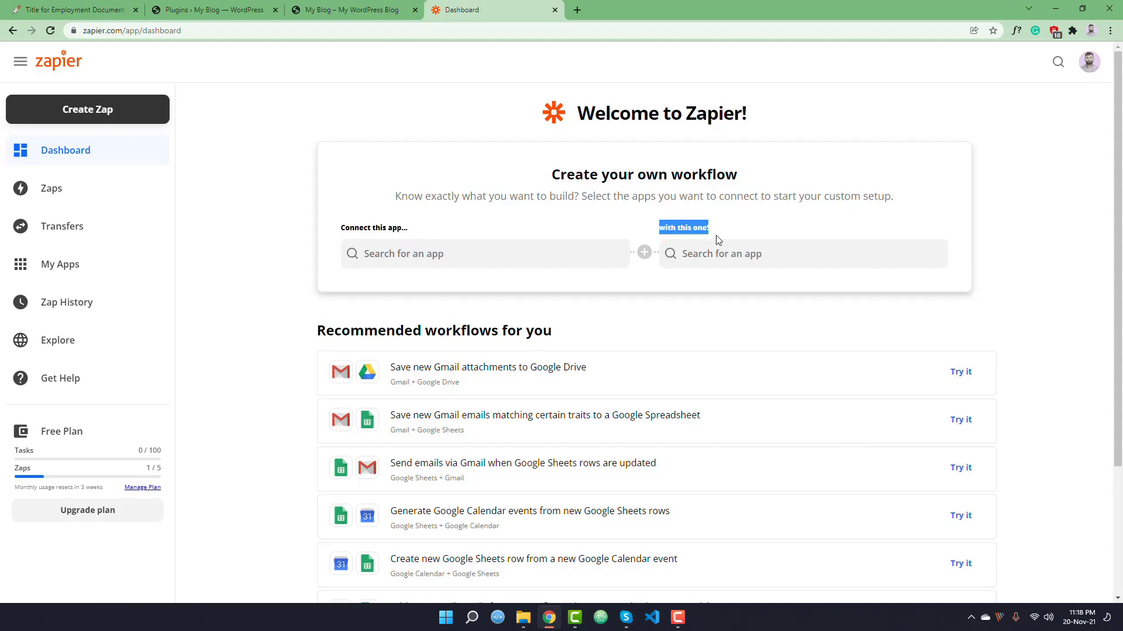
click(496, 254)
text(wordpress)
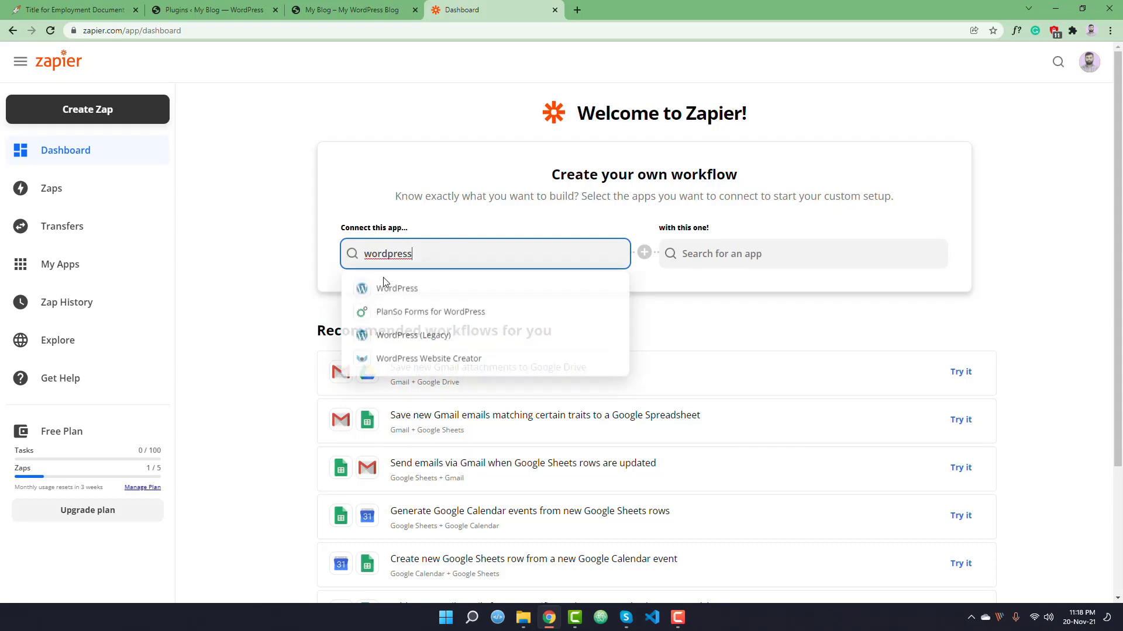
click(377, 288)
- Choose eversign as the second app to connect with WordPress
click(724, 253)
text(e)
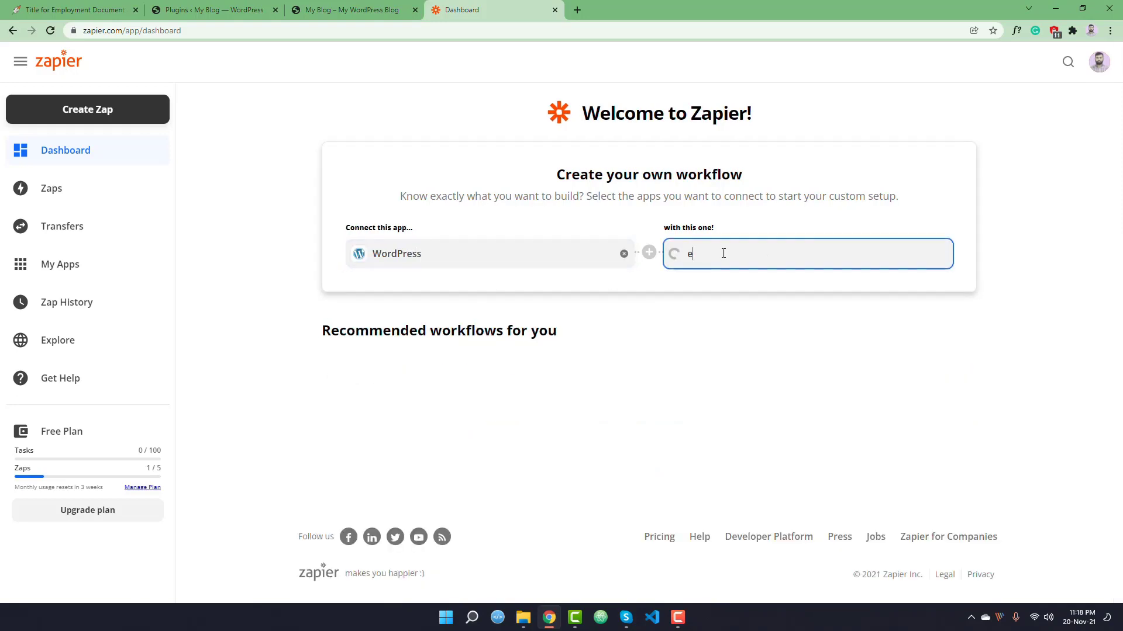
text(versign)
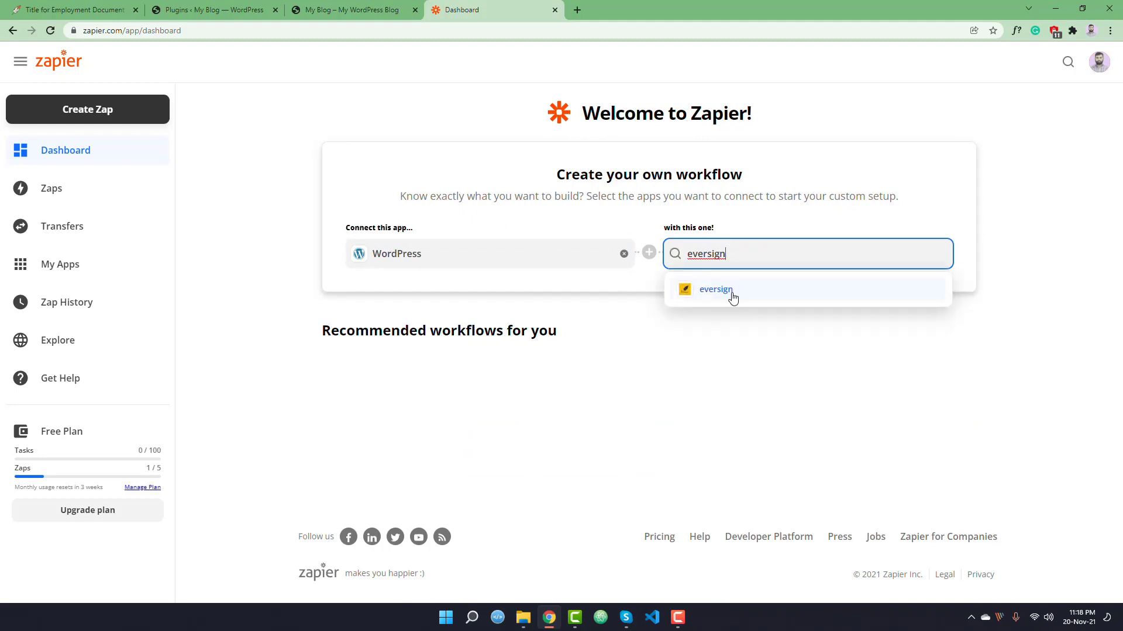
click(716, 289)
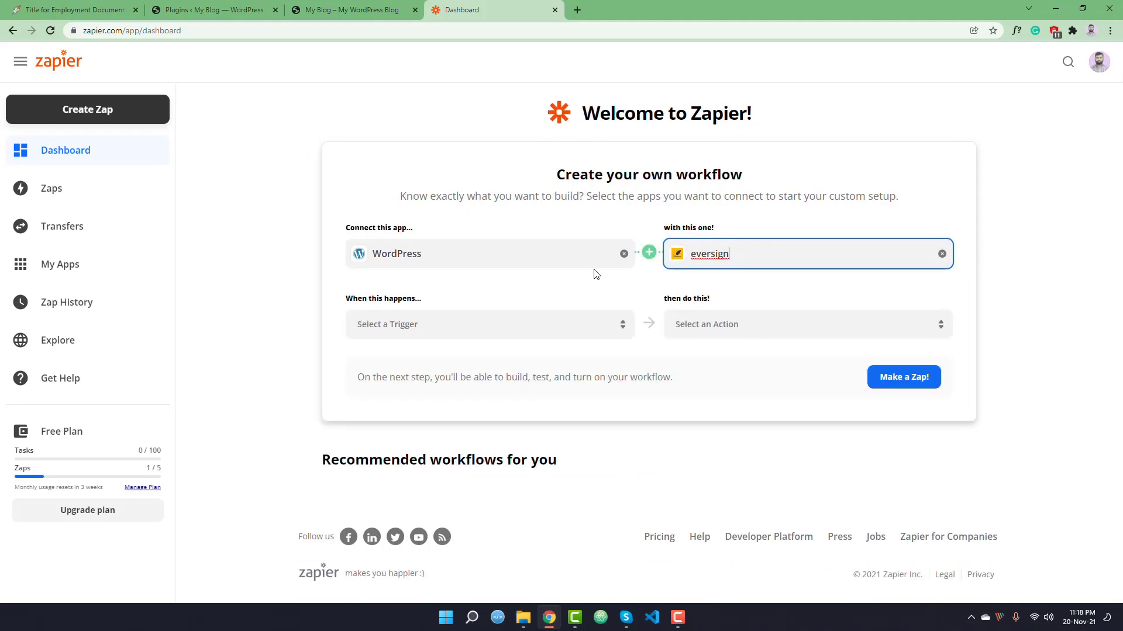
- Examine the available WordPress triggers and eversign actions for the workflow
click(502, 280)
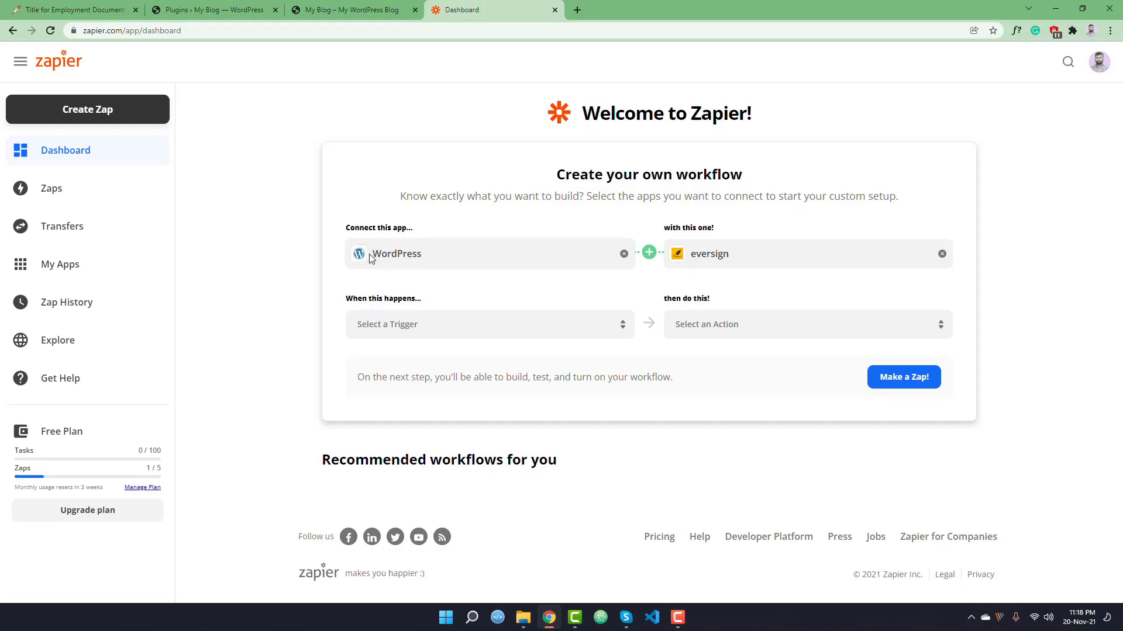
drag(371, 256, 436, 256)
double_click(706, 259)
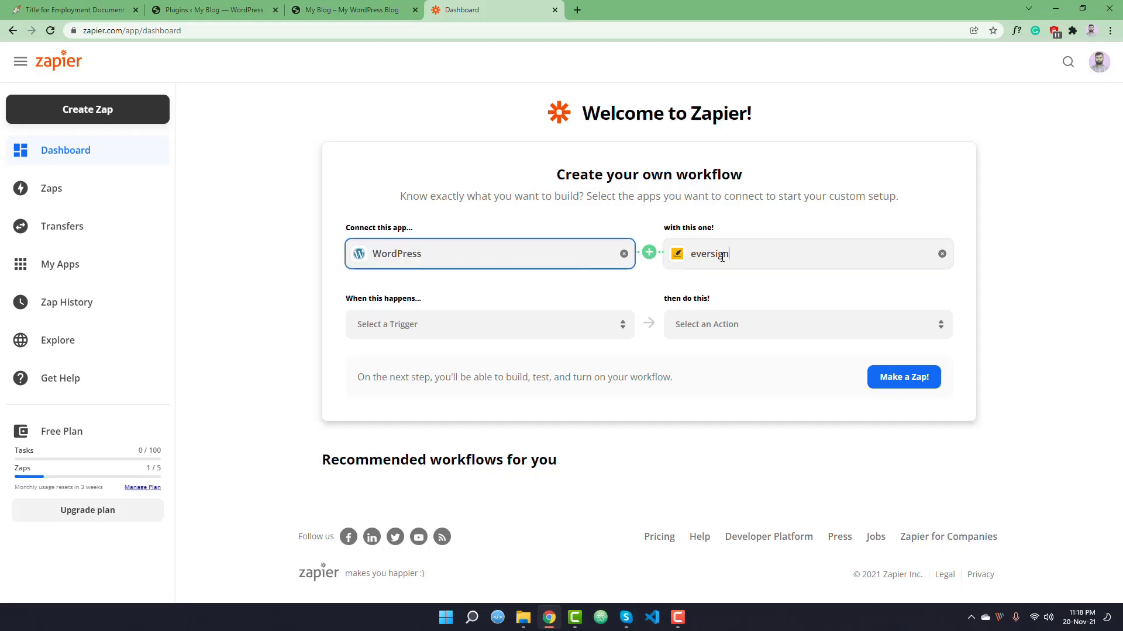
click(393, 298)
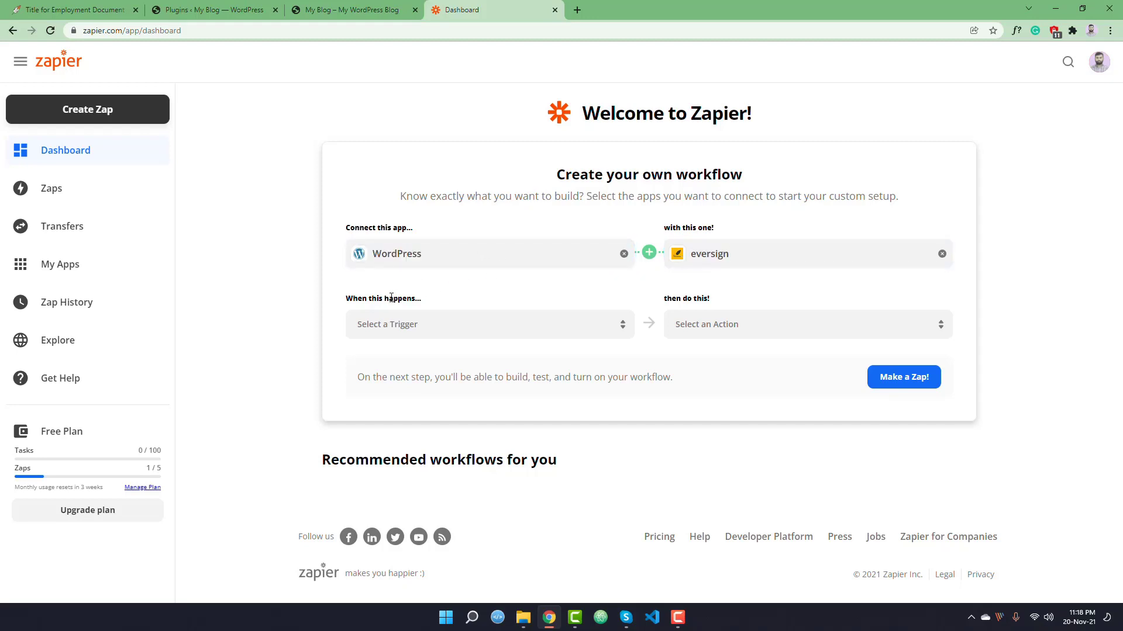
click(389, 323)
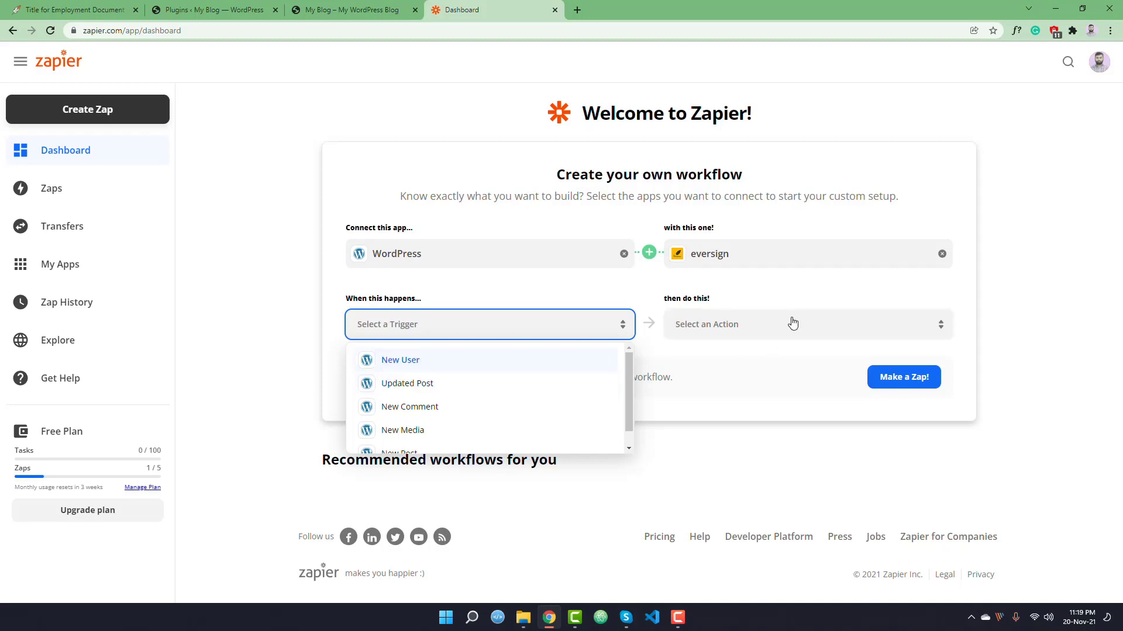
scroll(424, 398, down, 1)
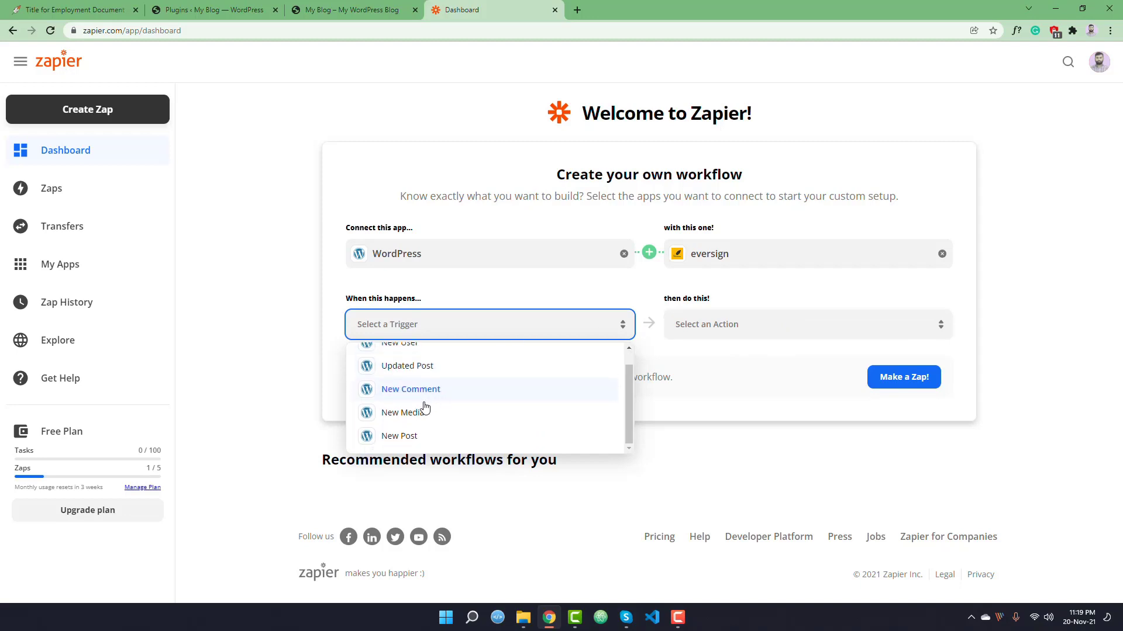
scroll(403, 430, up, 1)
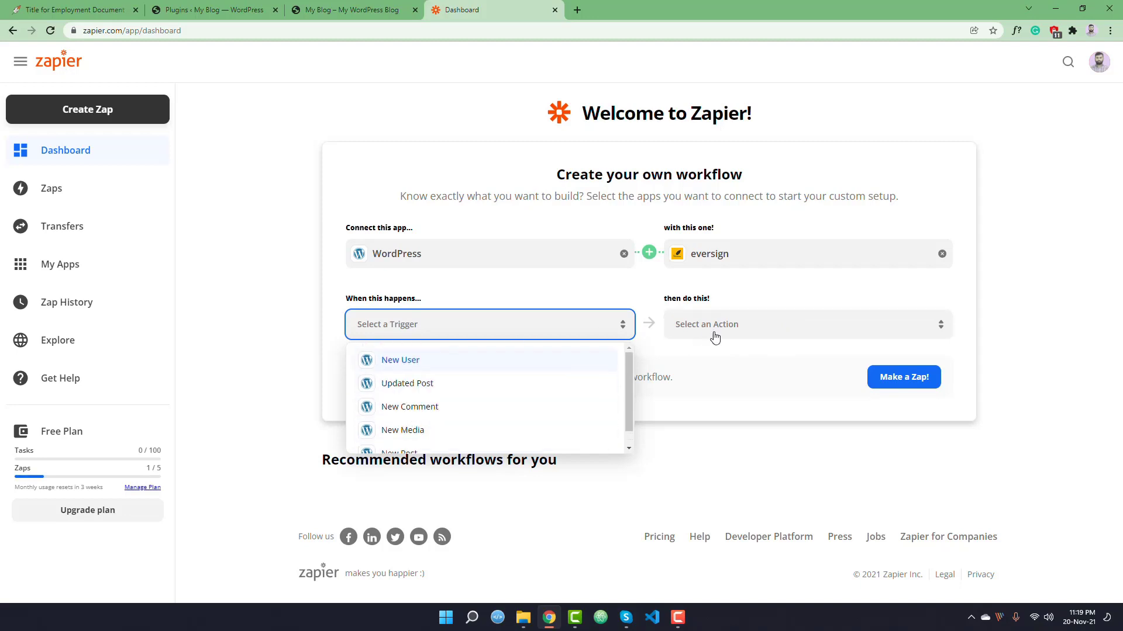
click(742, 329)
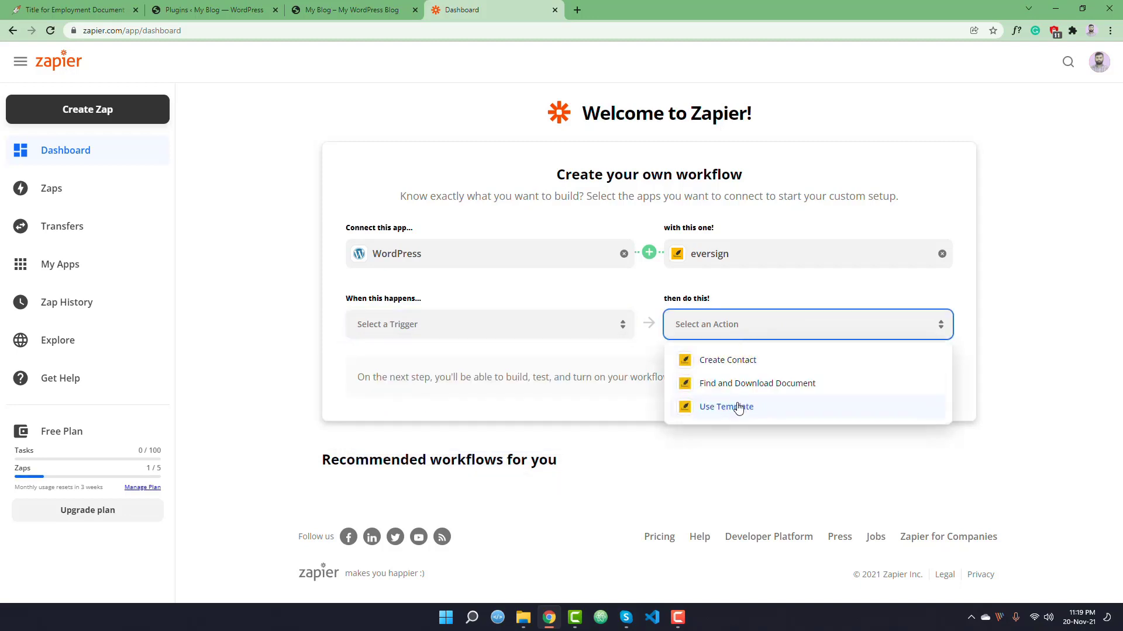
- Reverse the workflow's direction by setting eversign as the first app and WordPress as the second
click(624, 255)
click(484, 251)
text(ev)
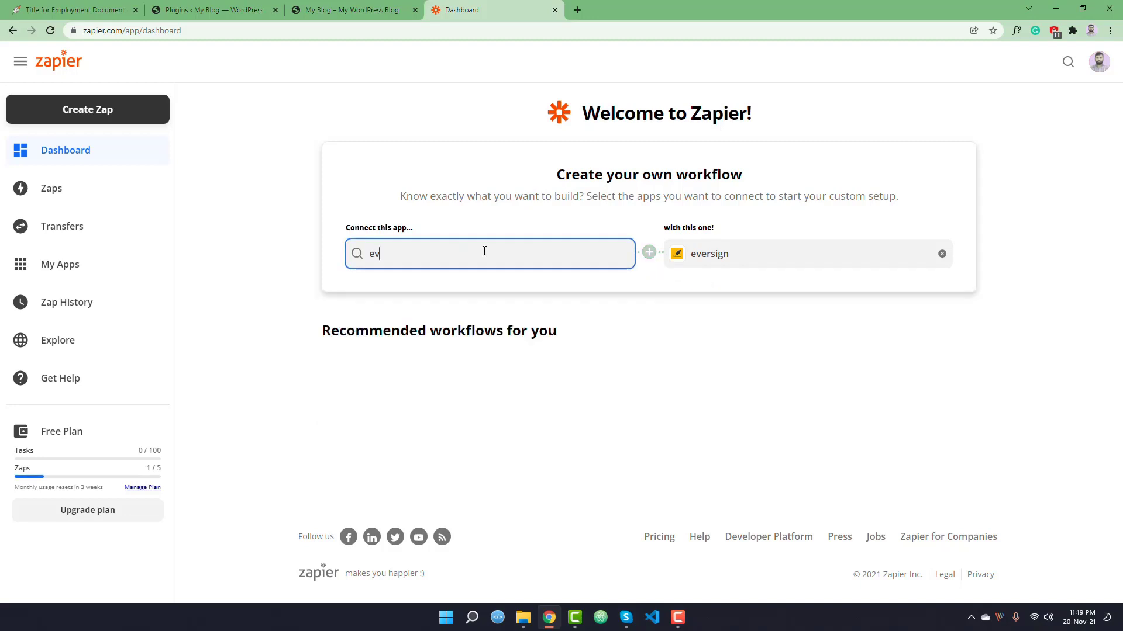
text(ersign)
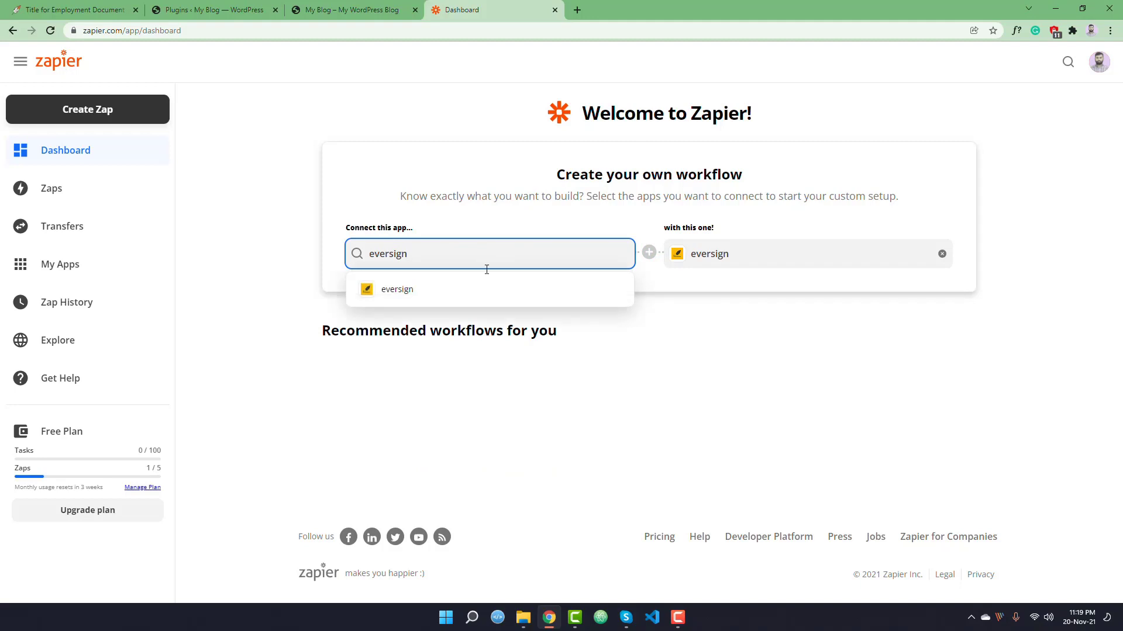
click(490, 297)
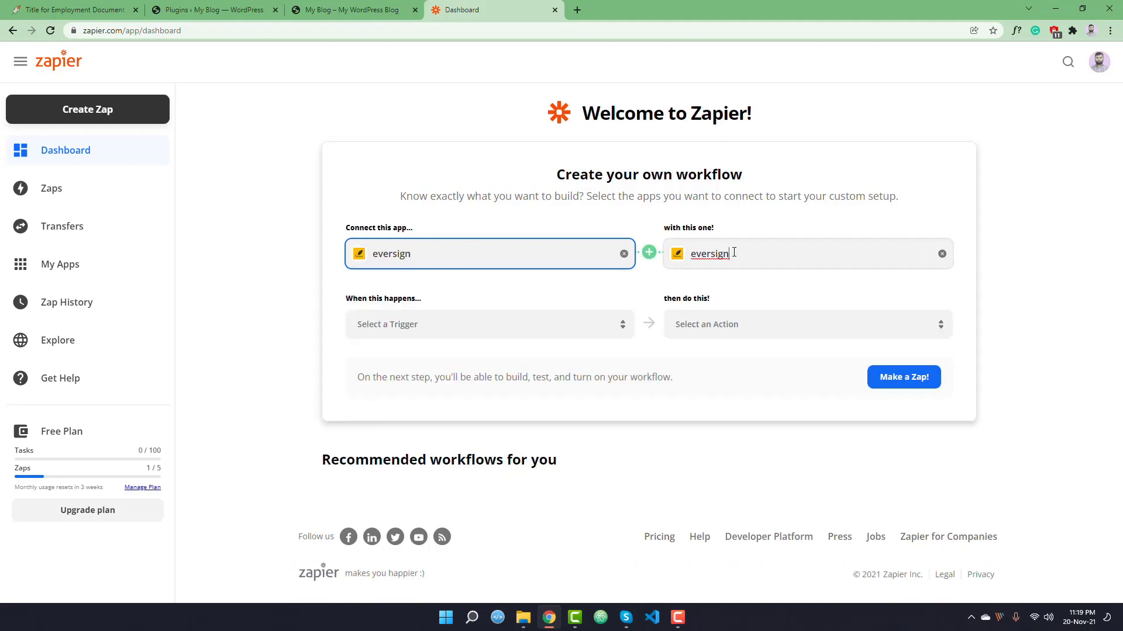
click(660, 257)
text(wordpress)
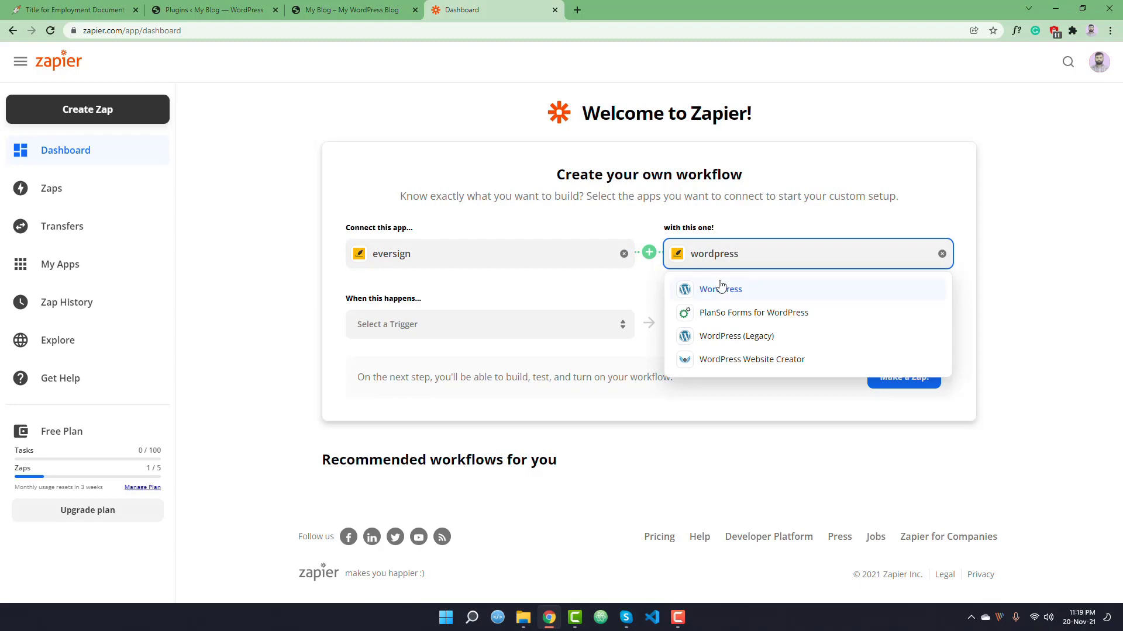
click(721, 288)
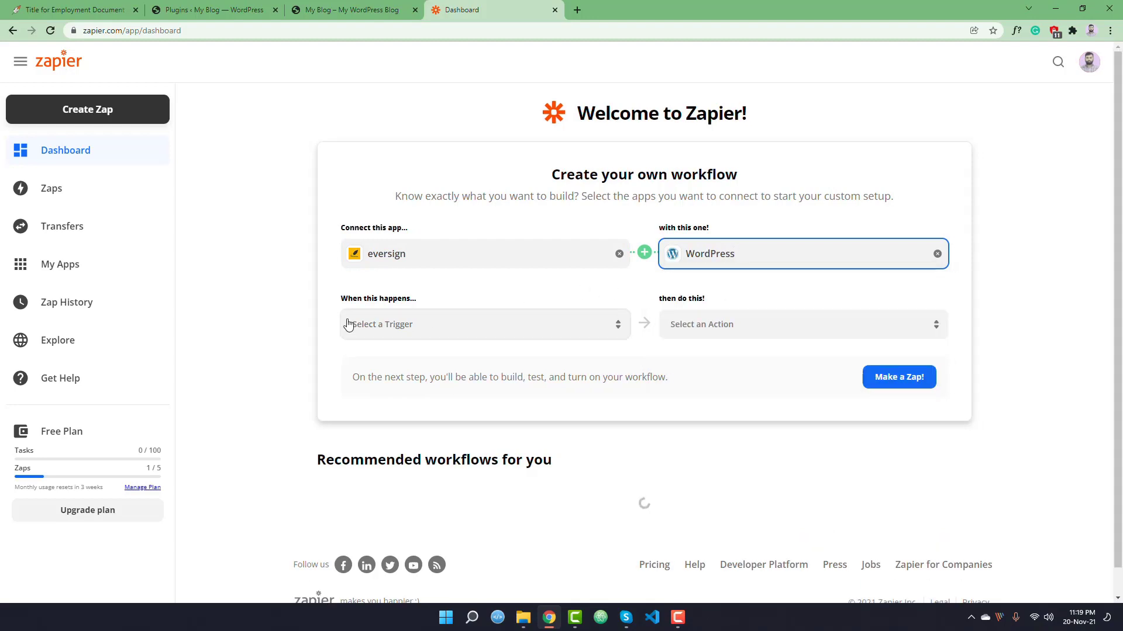
- Examine the available eversign triggers and WordPress actions for the reversed workflow
click(451, 327)
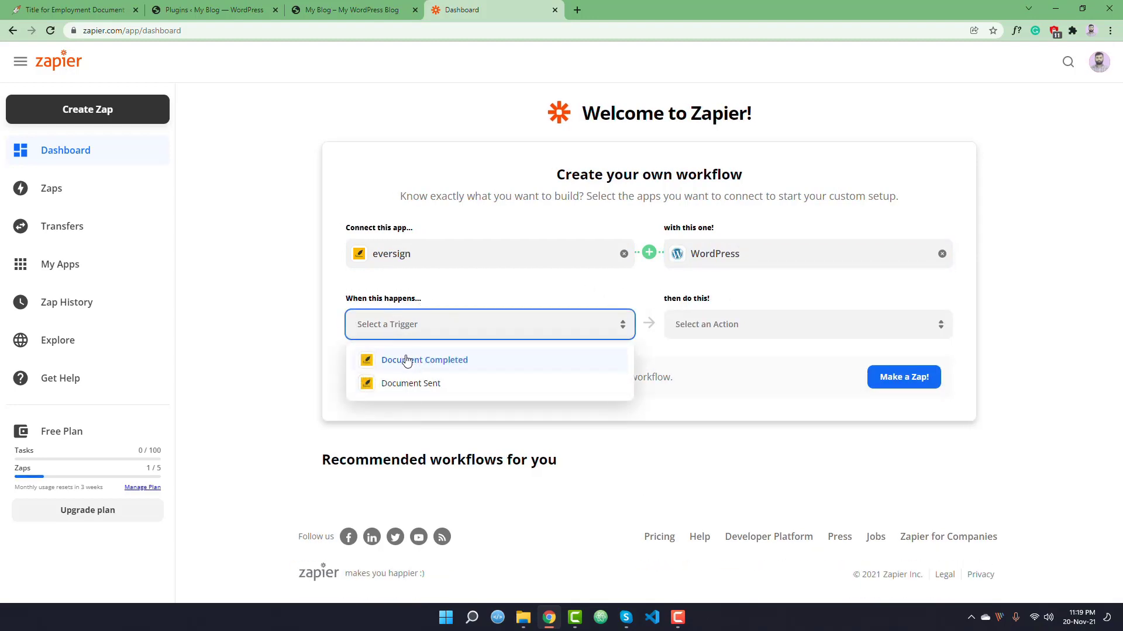
click(762, 321)
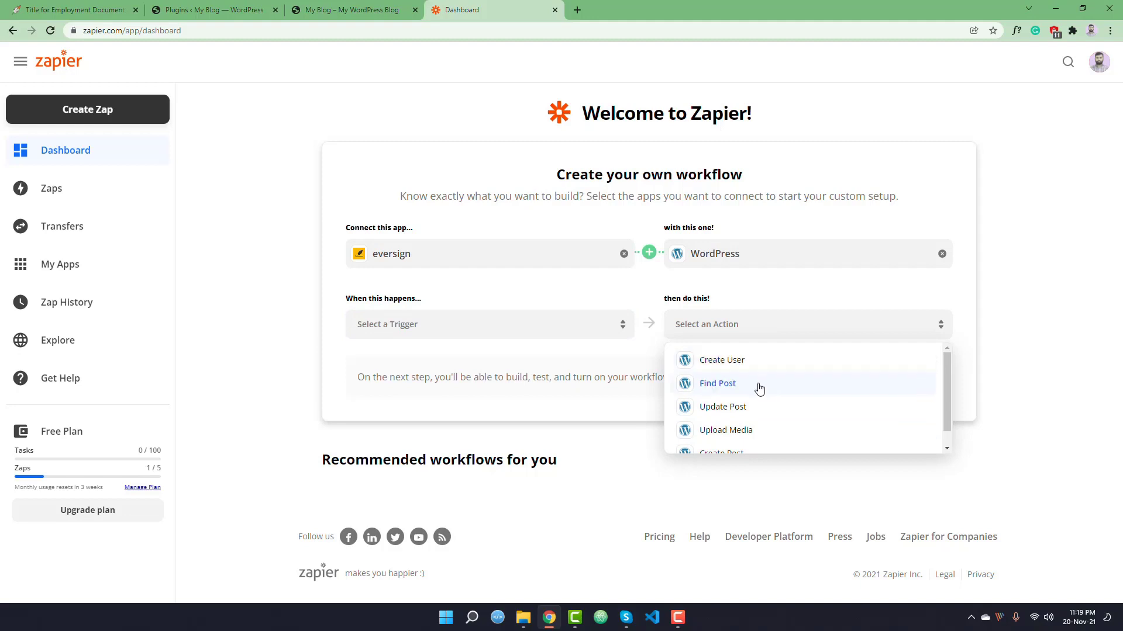
scroll(754, 430, down, 1)
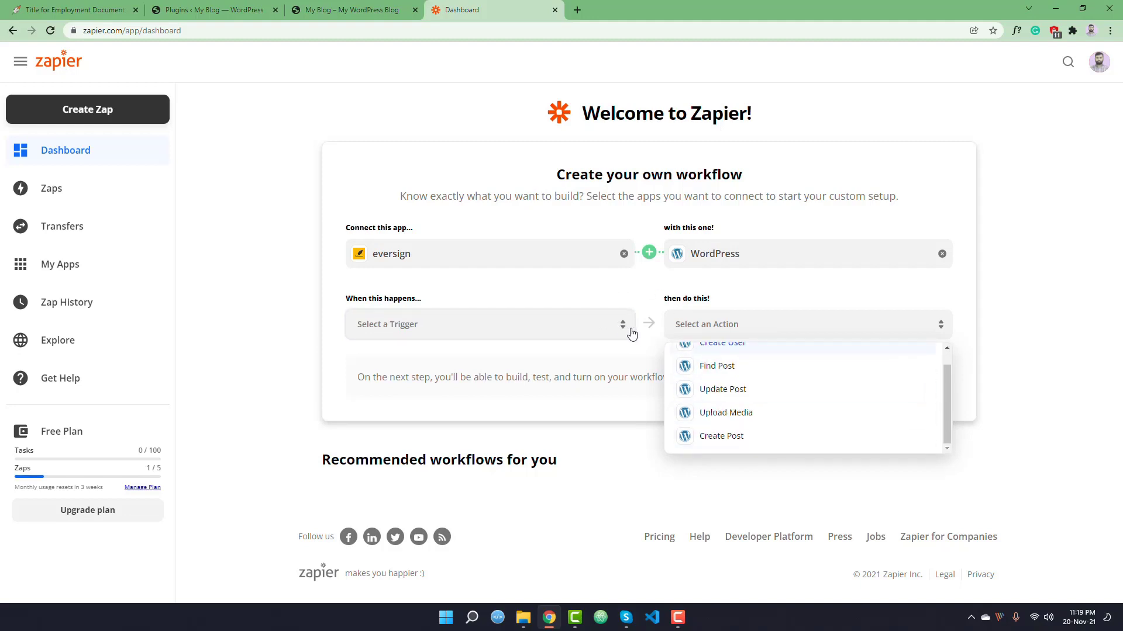
click(357, 255)
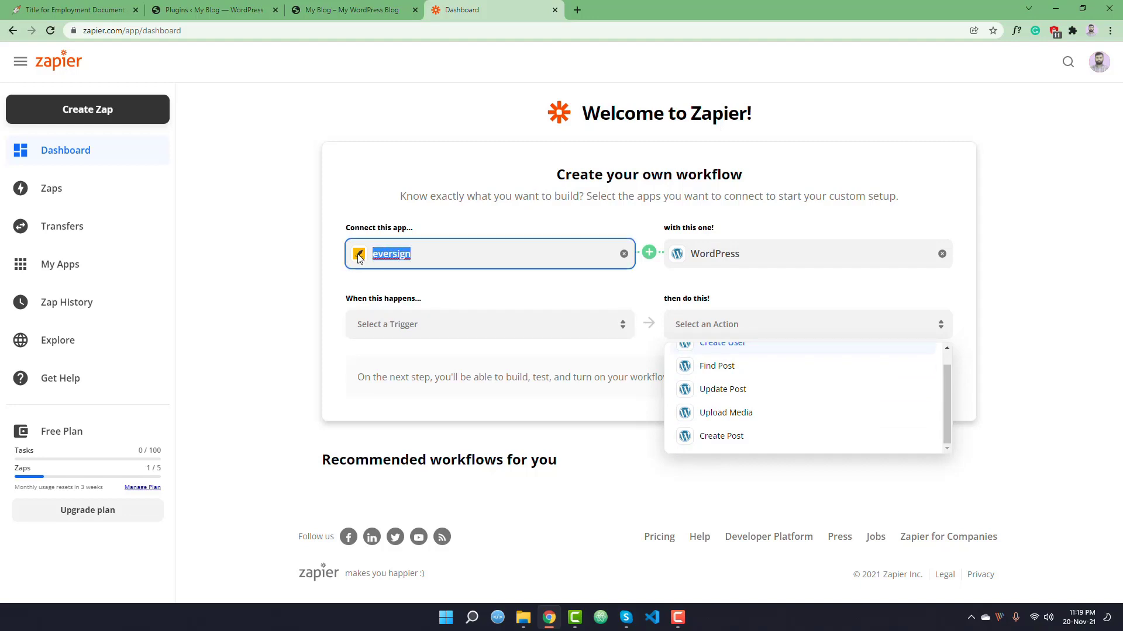
click(393, 326)
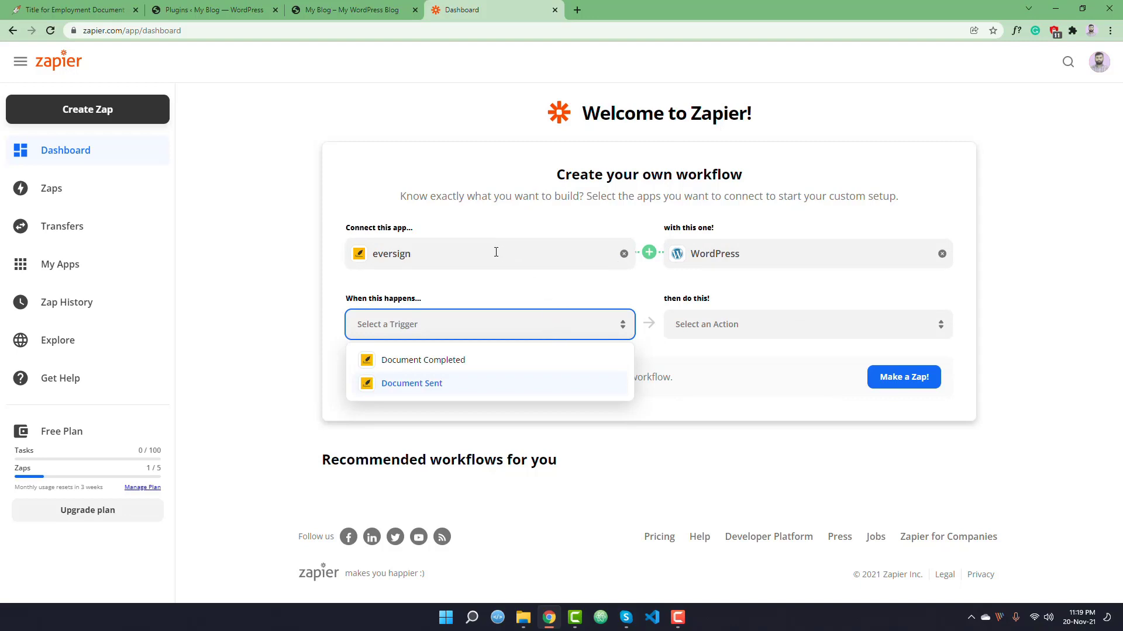
- Set the workflow's first app back to WordPress and its second app back to eversign
click(379, 260)
text(wordpress)
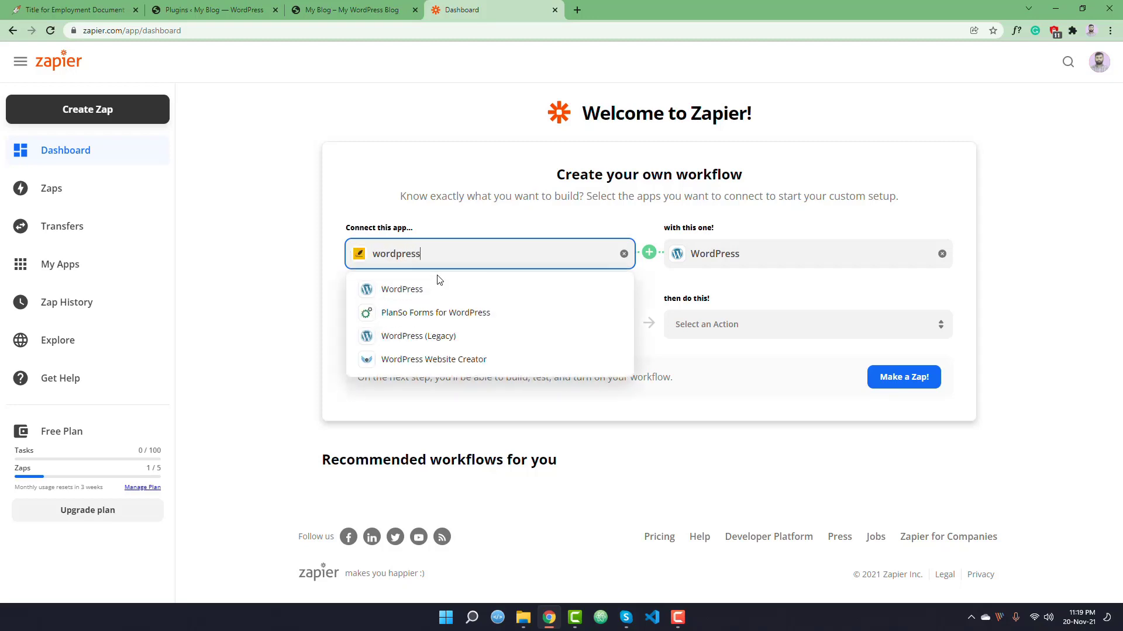
click(436, 292)
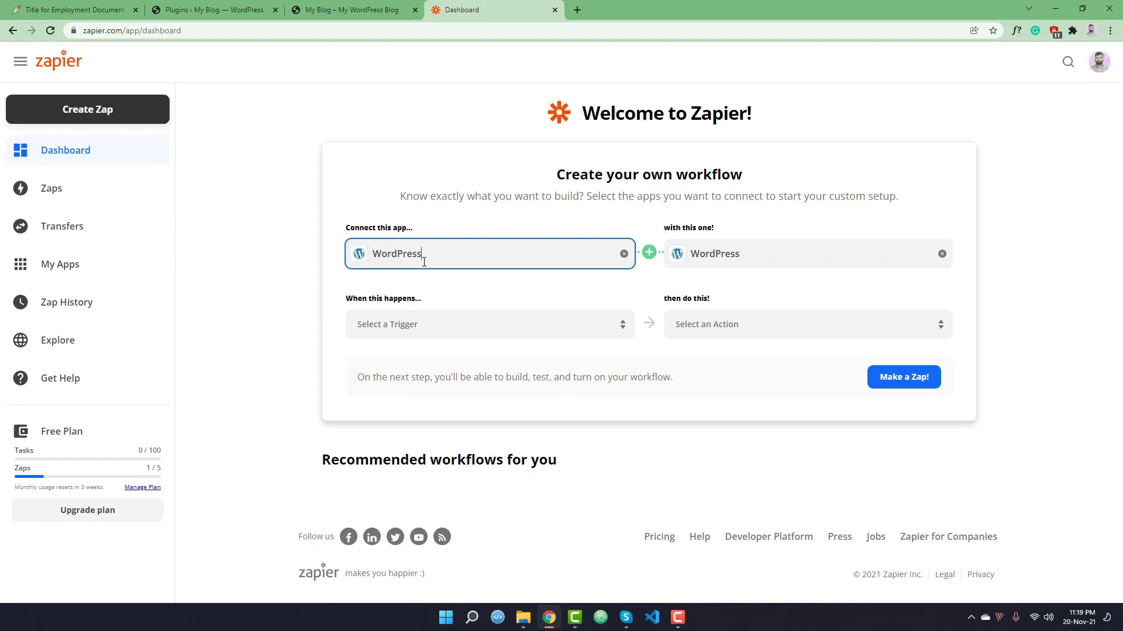
click(769, 252)
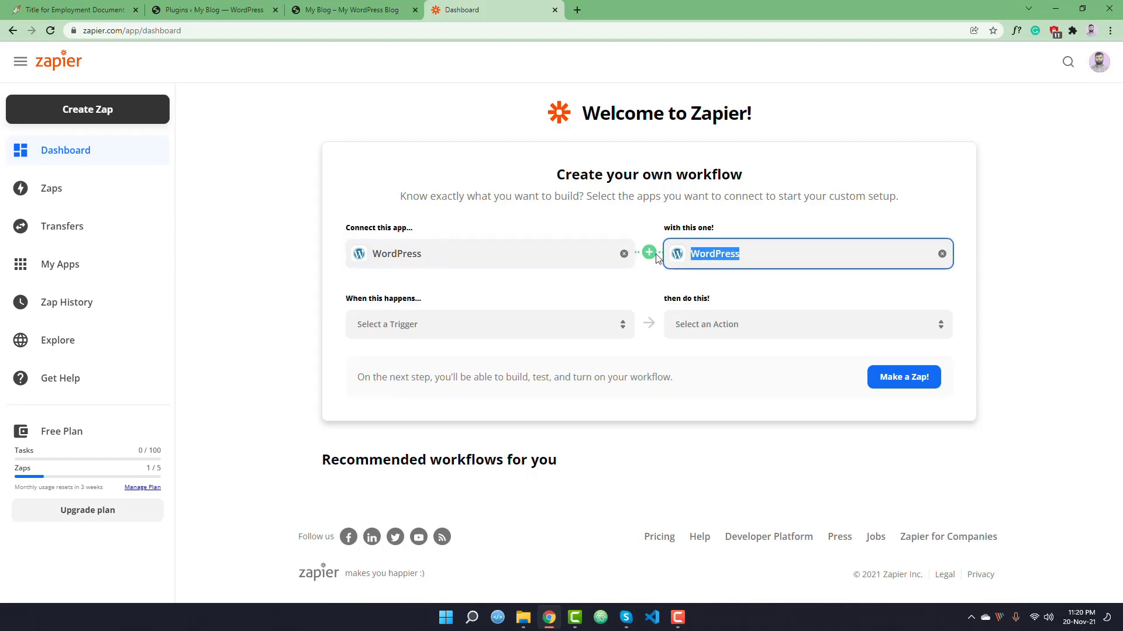
text(eversi)
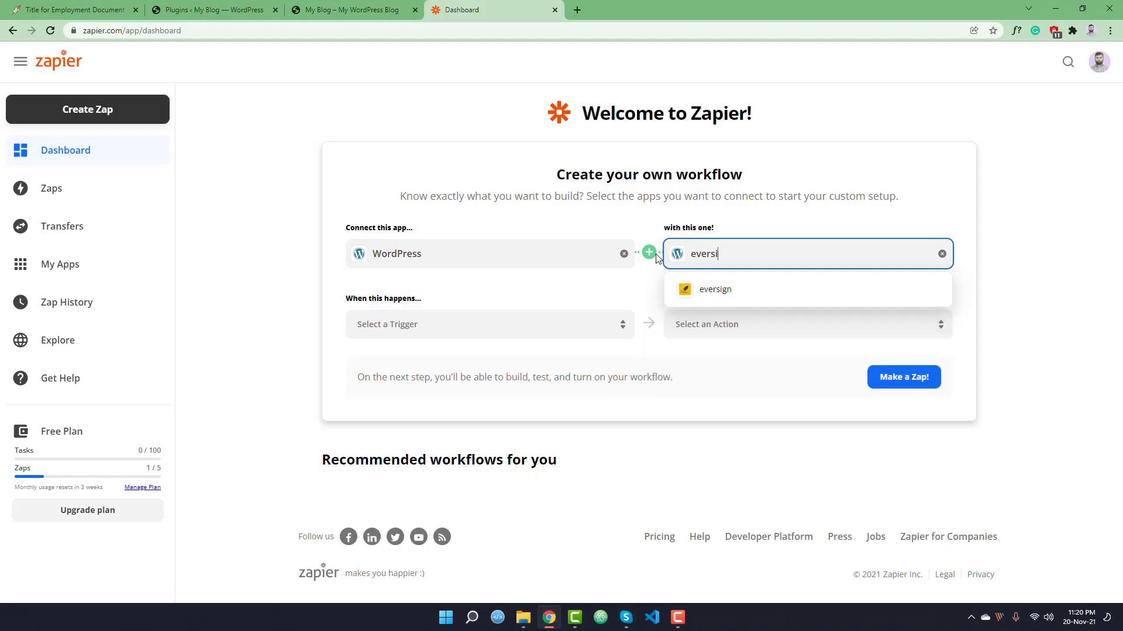
click(732, 291)
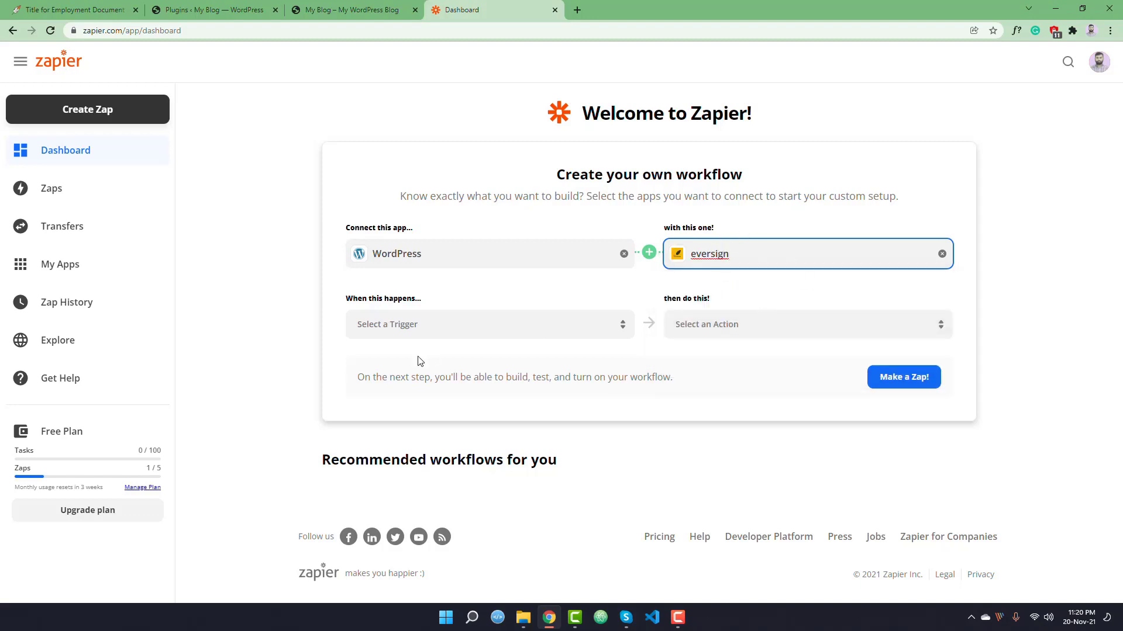
- Set the WordPress trigger to New User and the eversign action to Find and Download Document
click(398, 327)
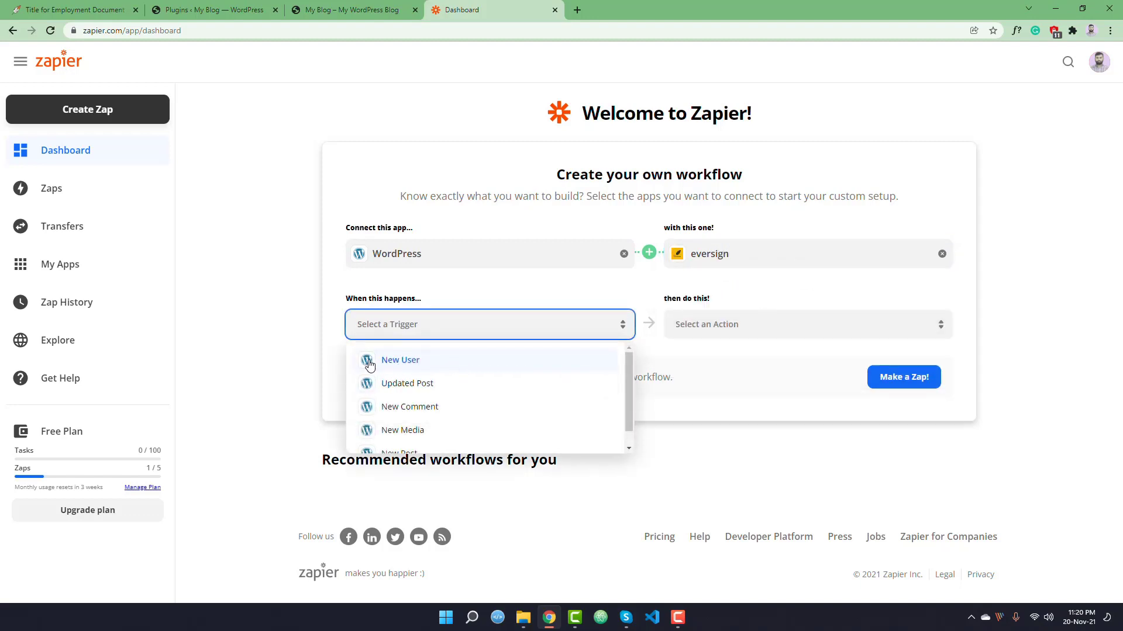
click(389, 364)
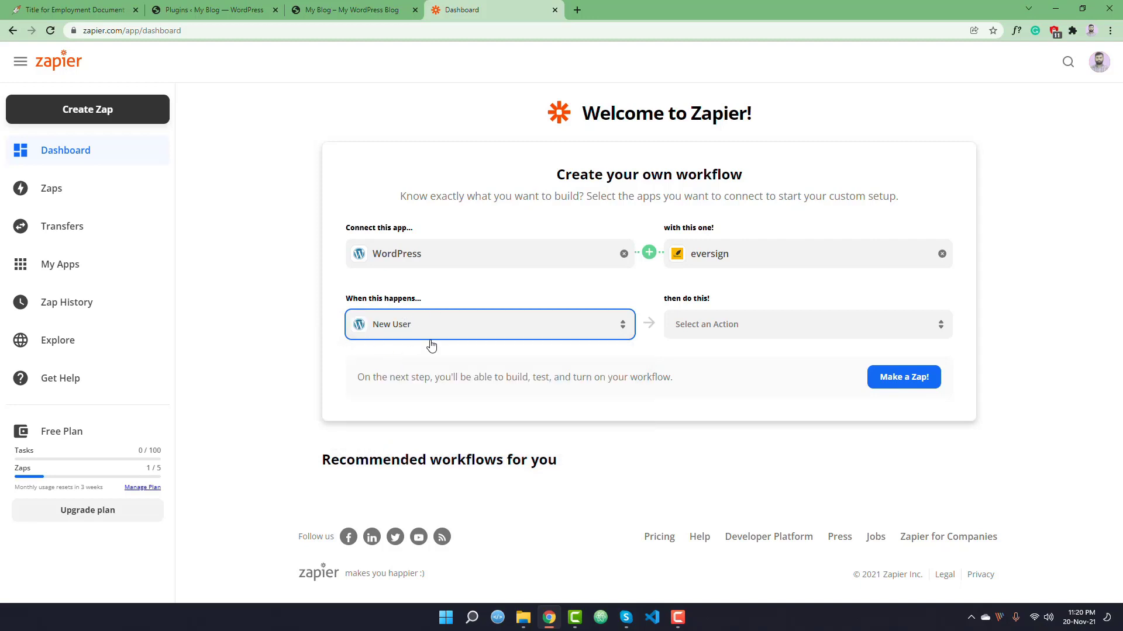
click(736, 334)
click(694, 385)
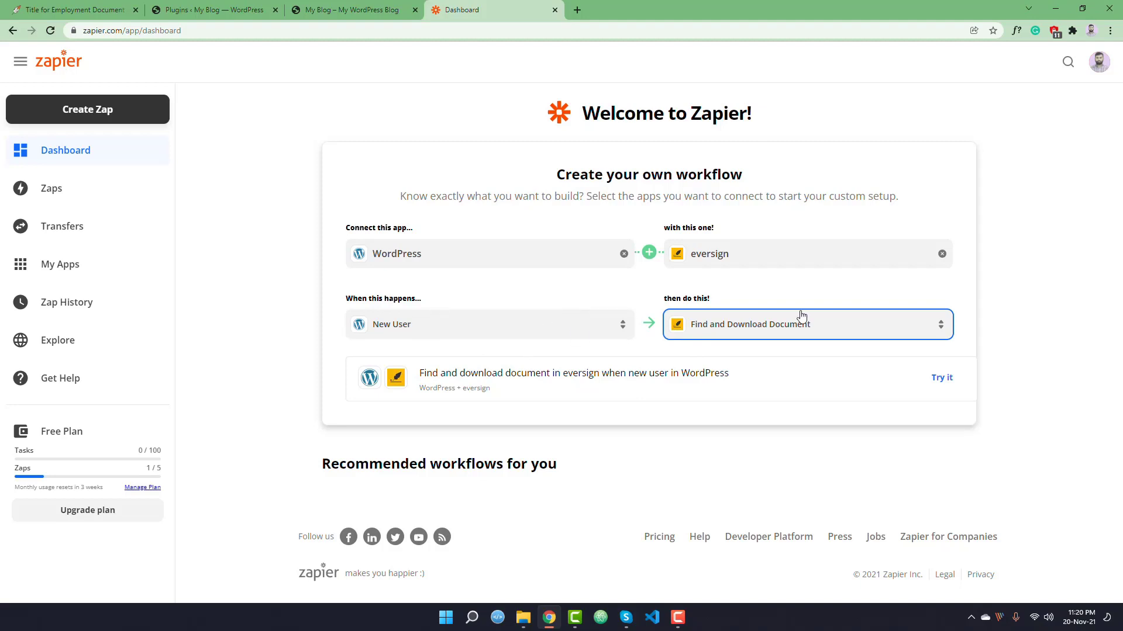
click(501, 293)
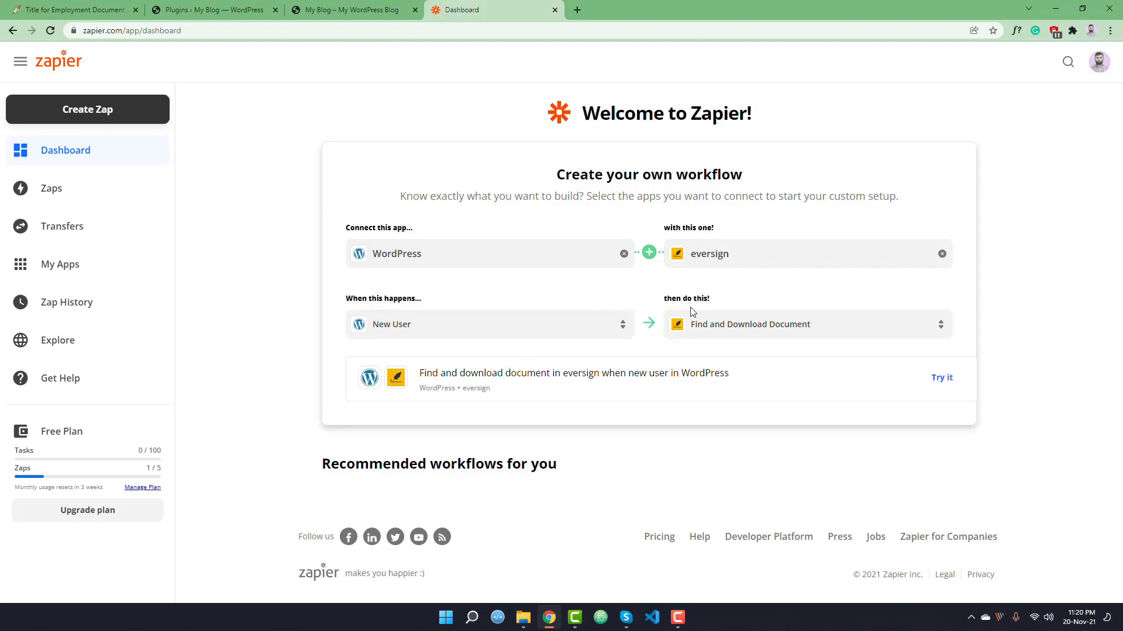
- Create the zap from the suggested WordPress and eversign workflow and rename it "Eversing to WP"
click(938, 382)
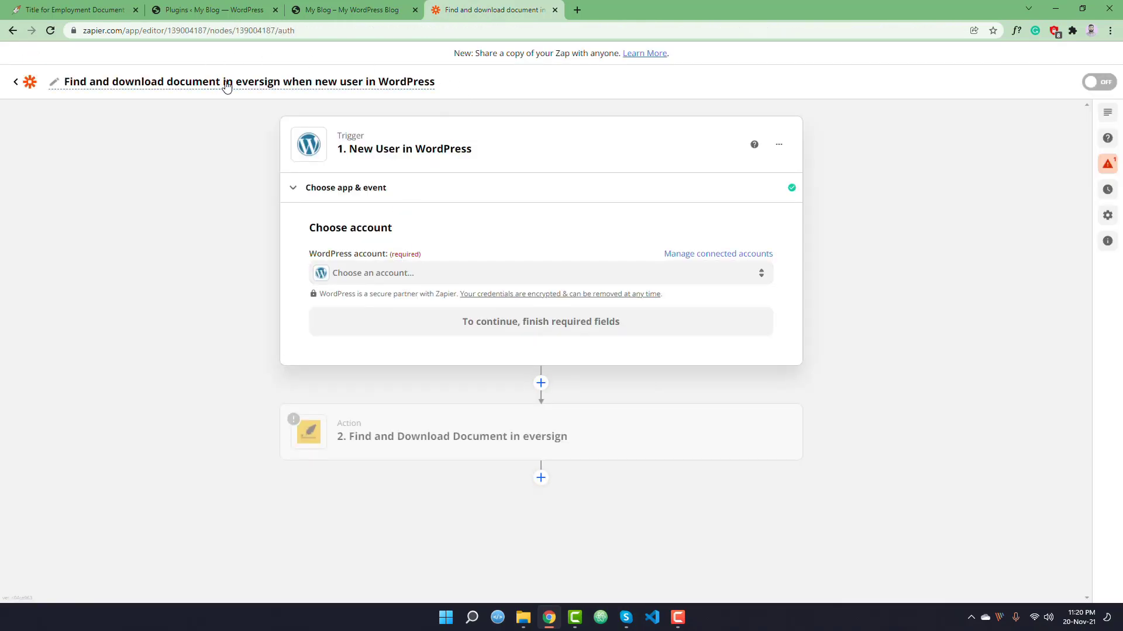
click(390, 85)
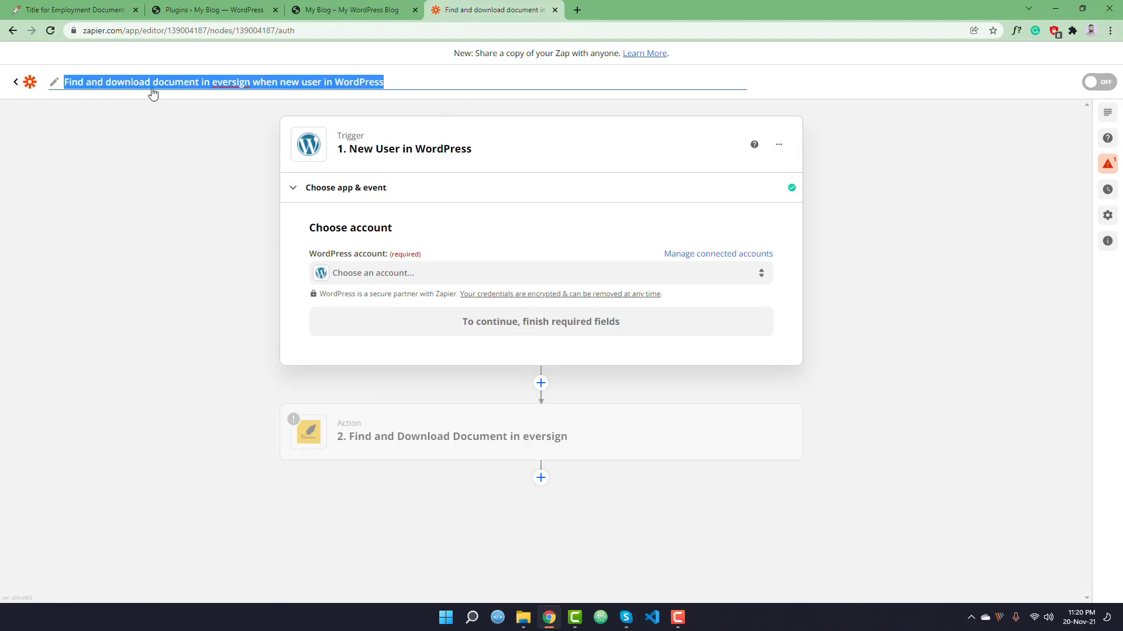
text(Ever)
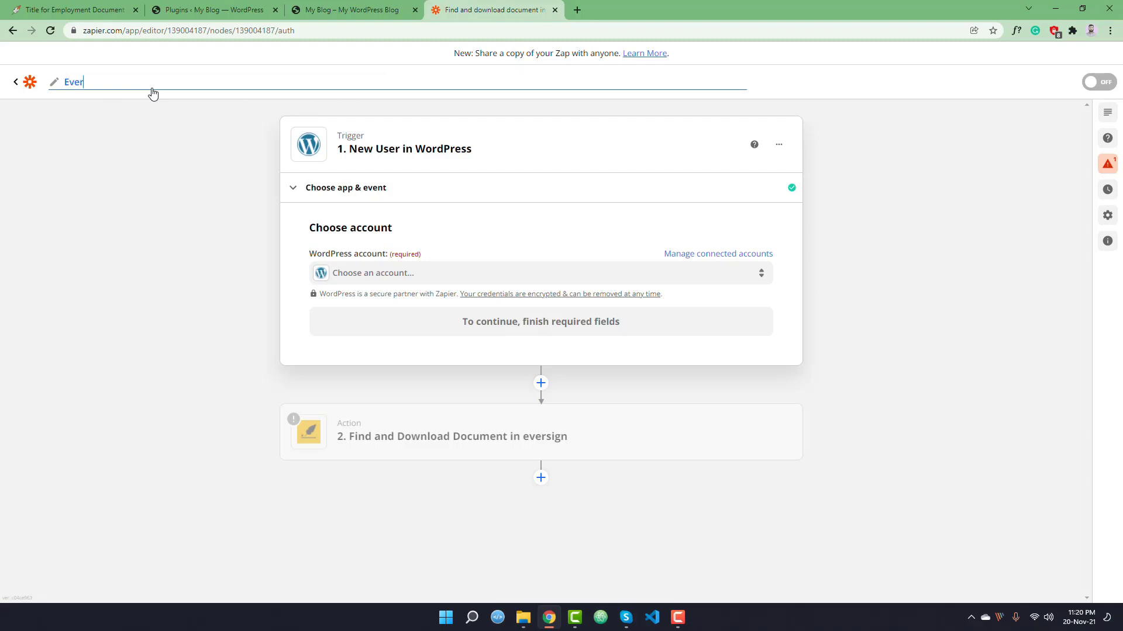
text(sing to WP)
- Start connecting a new WordPress account for the trigger and review the access form's plugin requirement and required fields
click(496, 276)
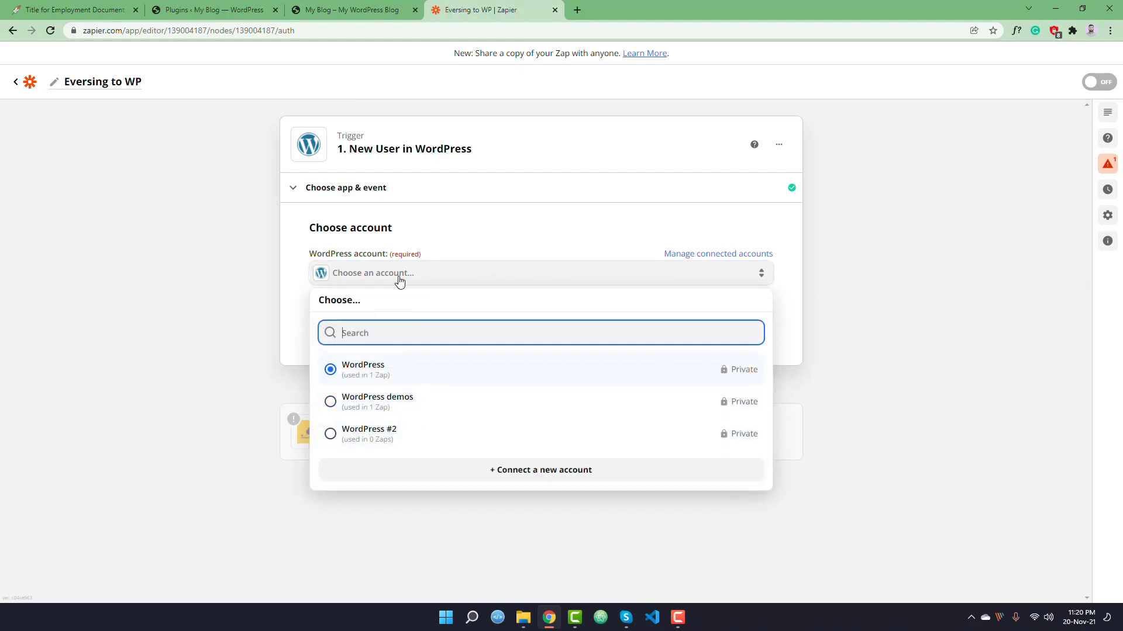
click(525, 472)
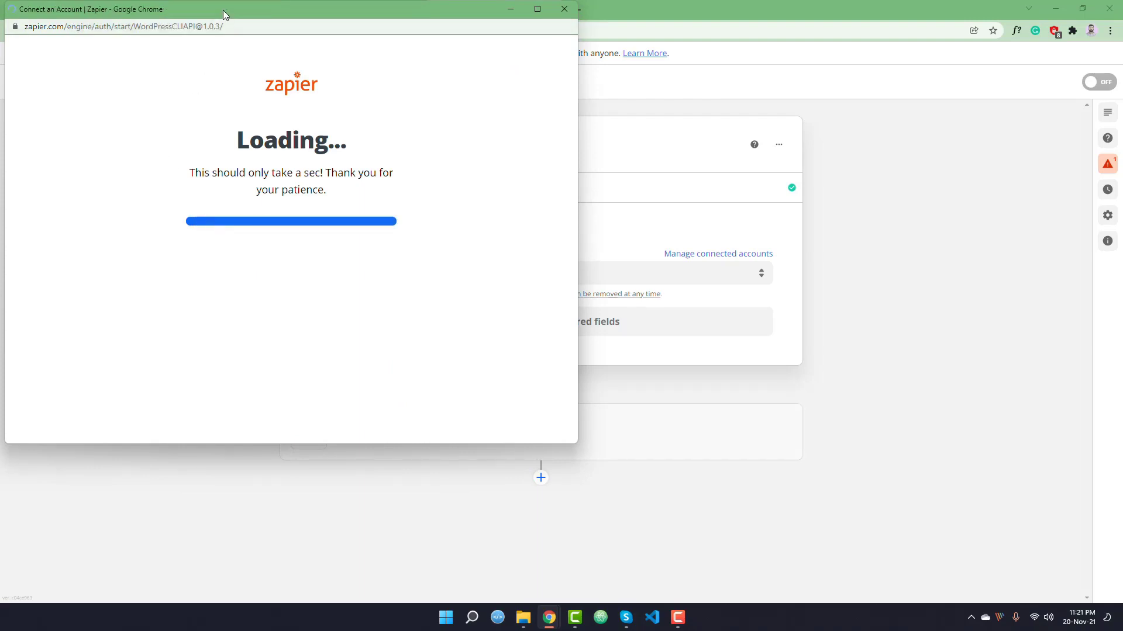
drag(424, 88, 458, 88)
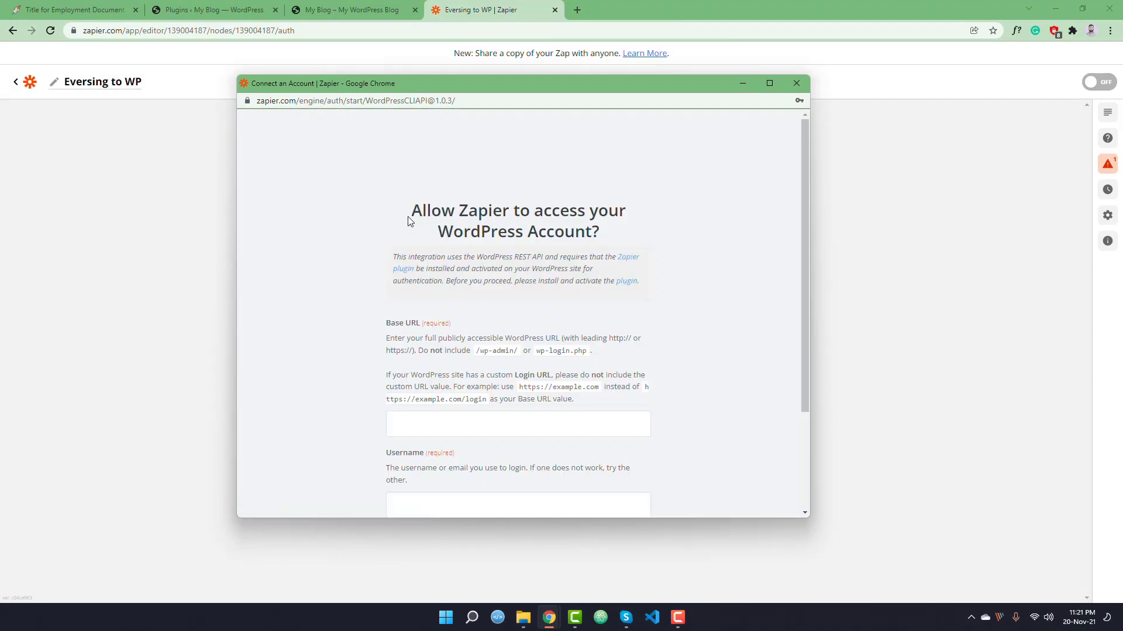
scroll(421, 292, down, 3)
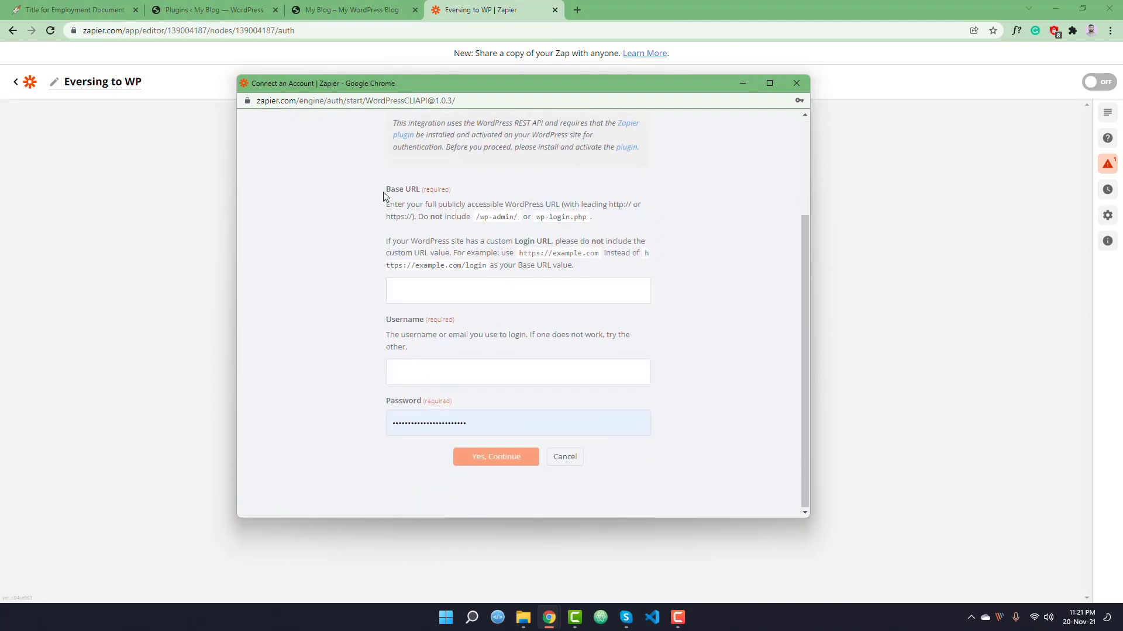
drag(383, 192, 416, 191)
click(357, 234)
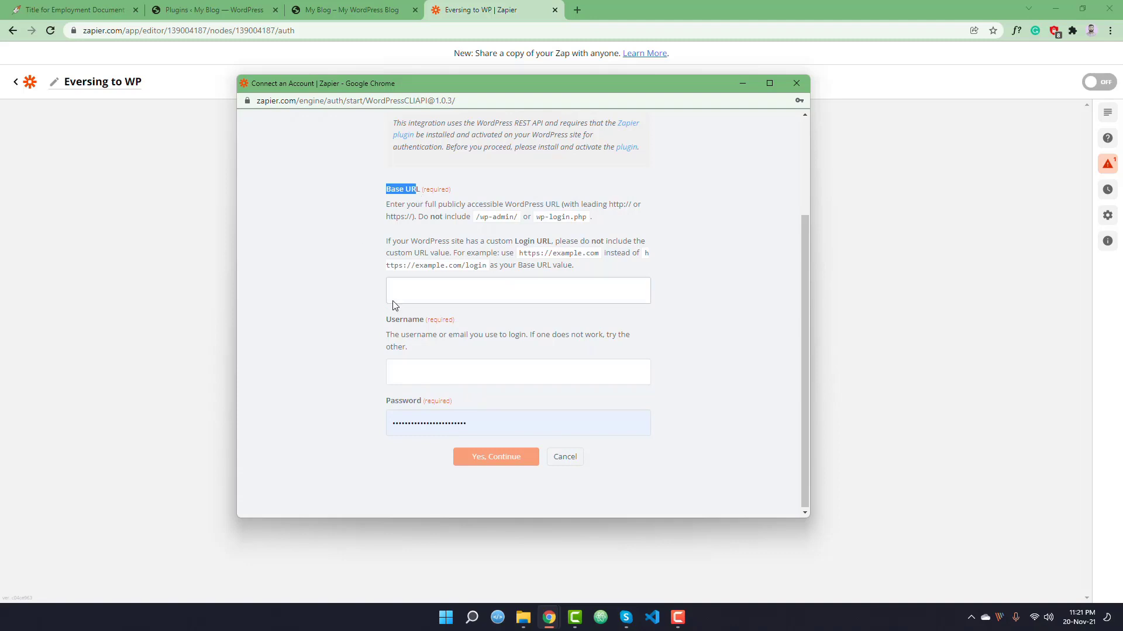
drag(385, 319, 420, 322)
scroll(363, 341, up, 3)
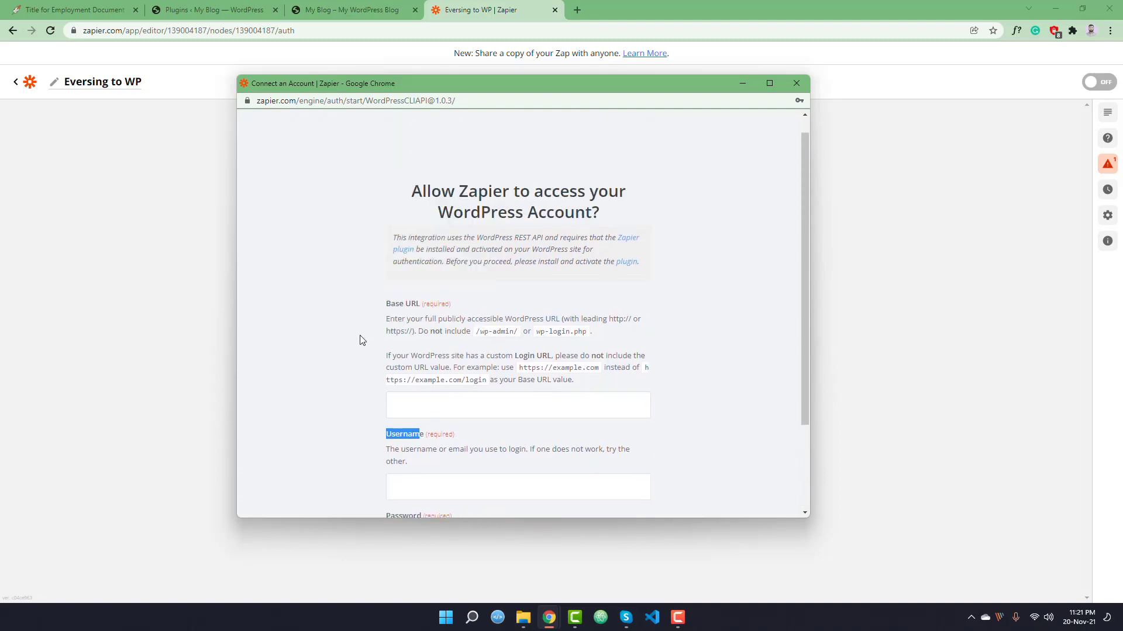
click(450, 296)
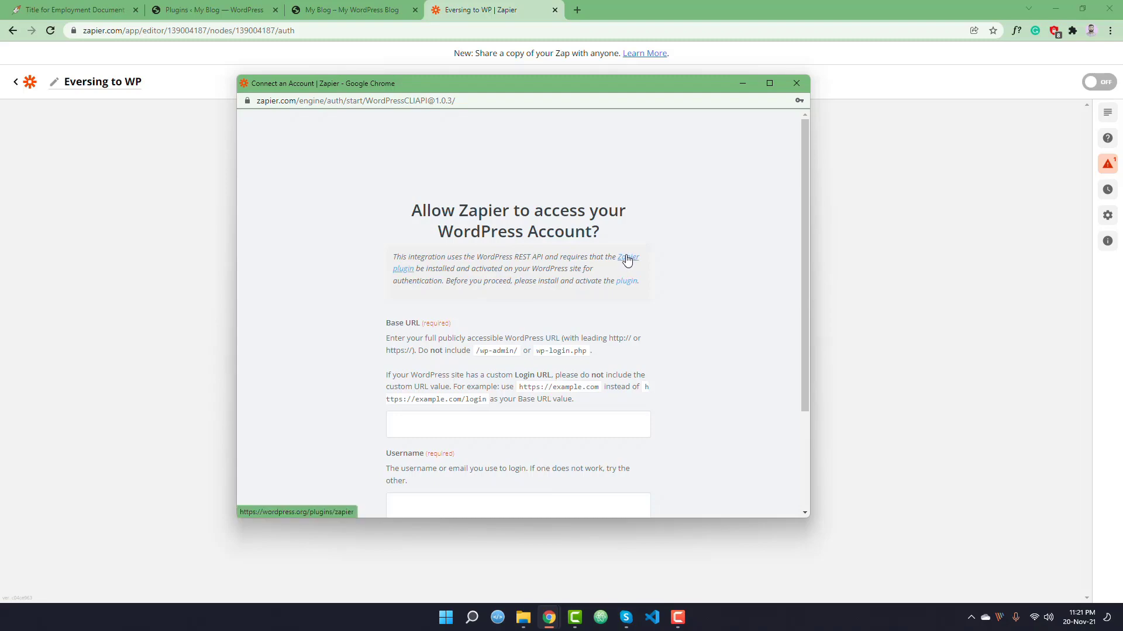
- Check the Zapier for WordPress plugin entry in the WordPress site's installed plugins list
click(216, 10)
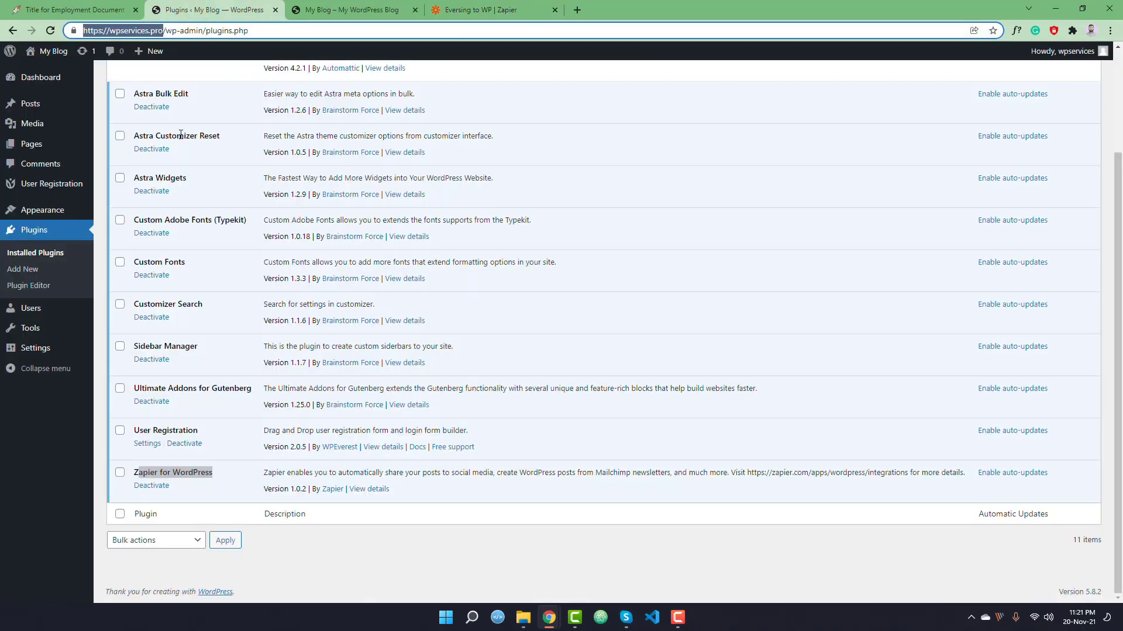
click(194, 488)
drag(212, 472, 139, 472)
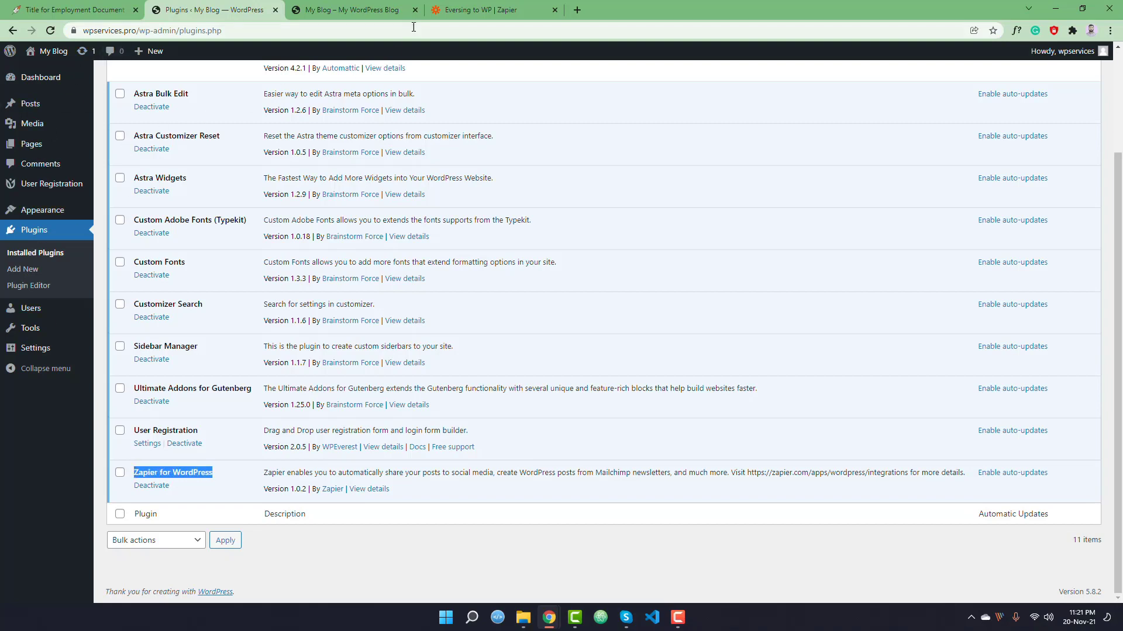
click(549, 618)
click(573, 572)
scroll(428, 399, down, 2)
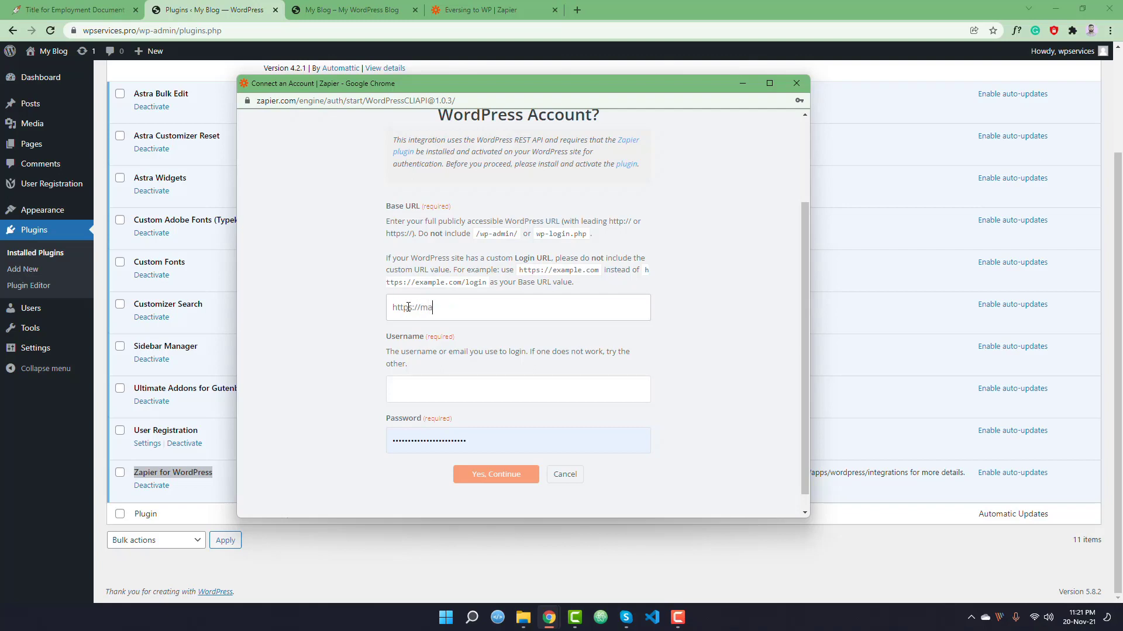
text(wpservices.pro)
drag(479, 307, 371, 310)
scroll(433, 351, down, 1)
- Enter the WordPress account's username and password and authorize Zapier's access
click(434, 373)
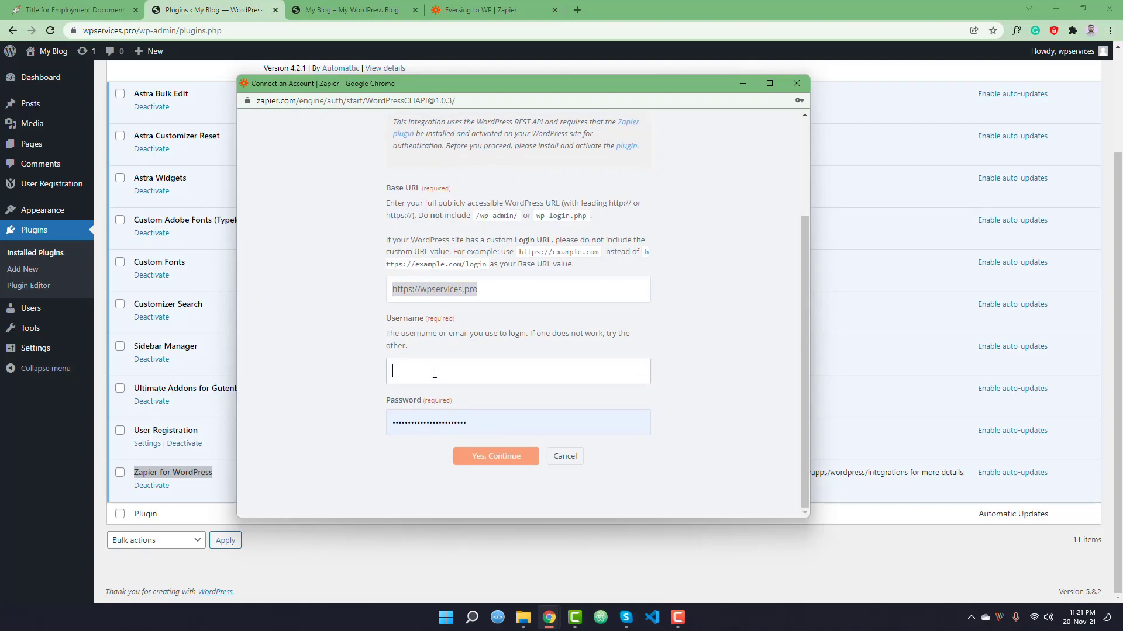
text(wpservices)
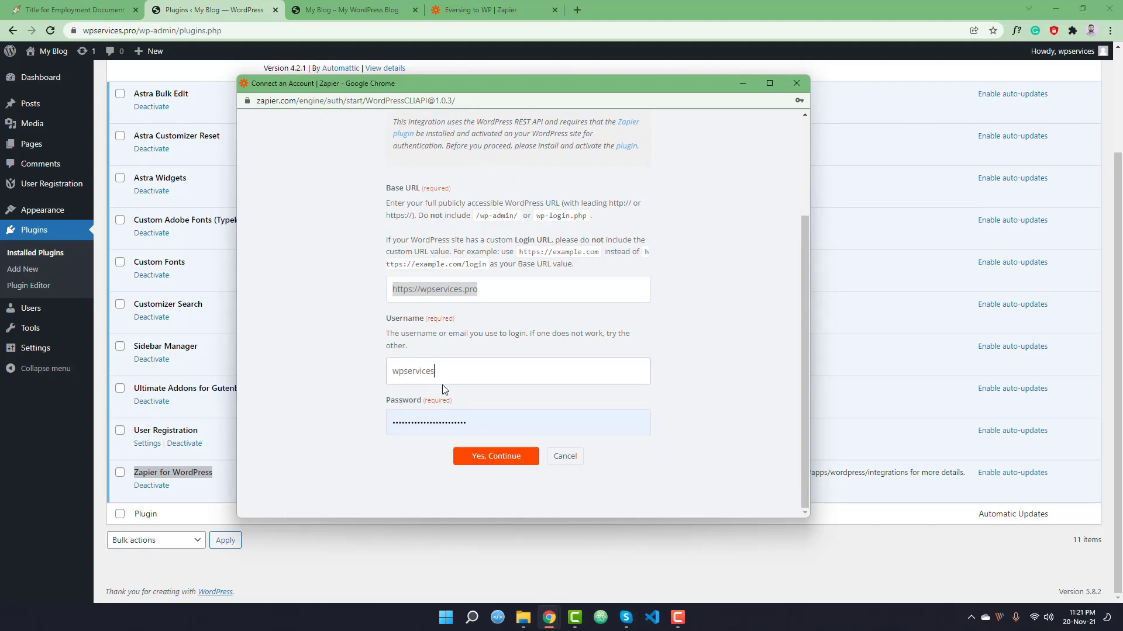
key(Tab)
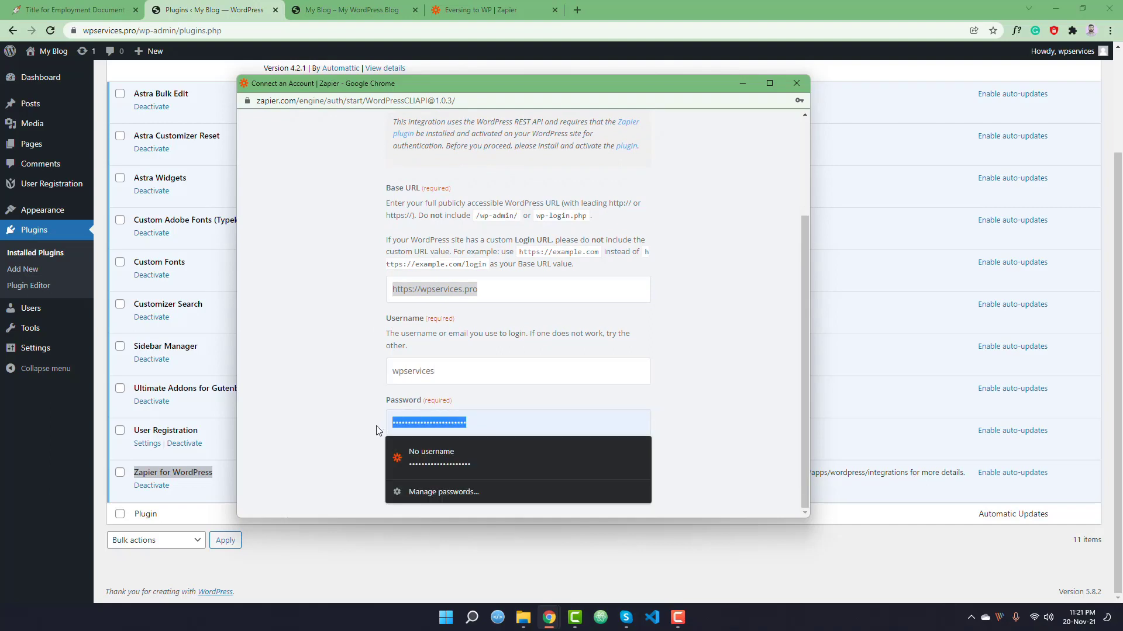
text(a)
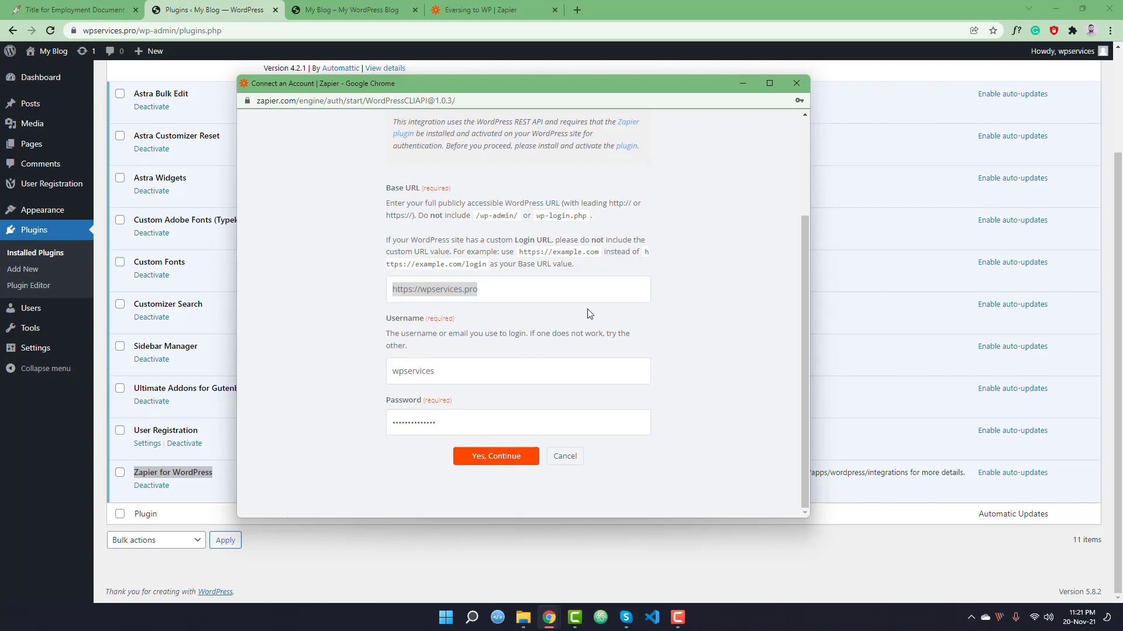
click(497, 462)
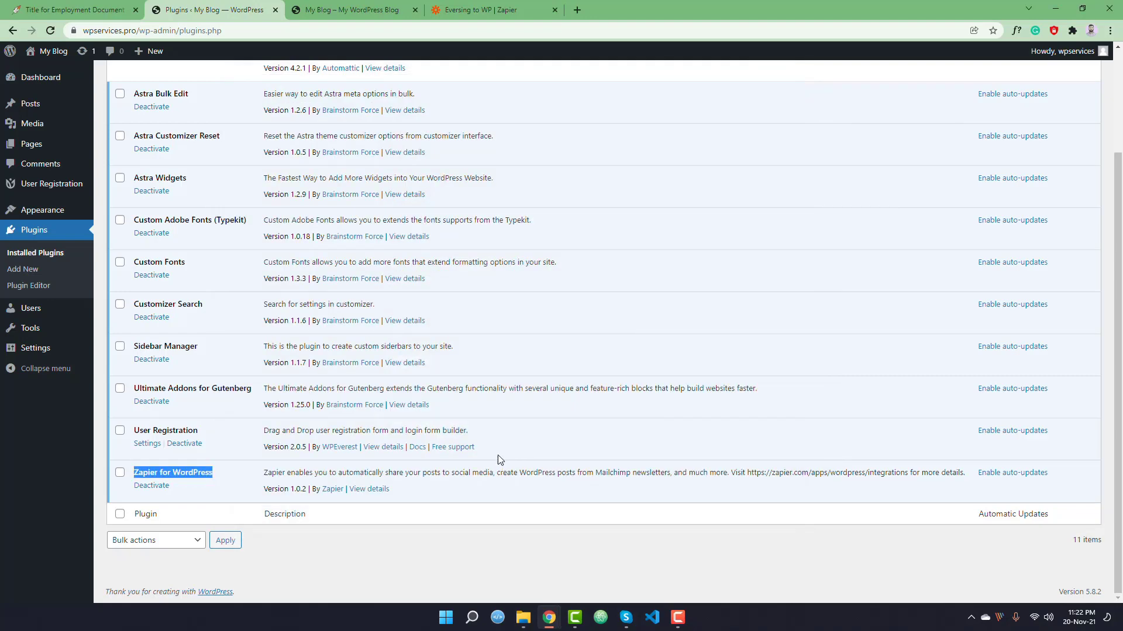
- Return to the zap editor, accept the newly connected WordPress account, and test the New User trigger
click(468, 10)
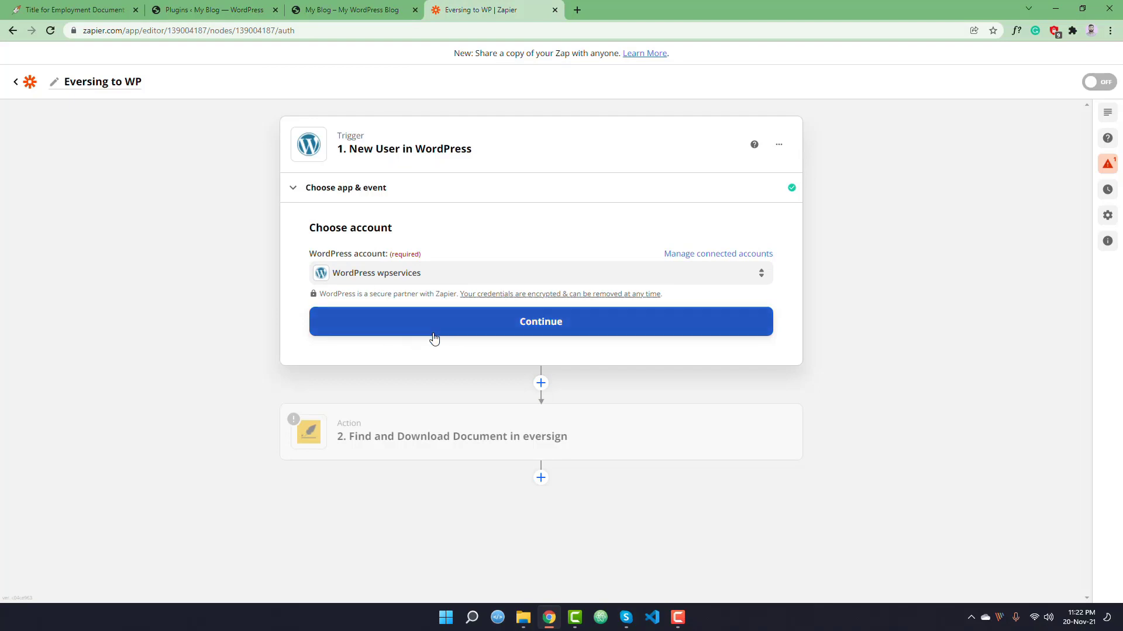
click(573, 330)
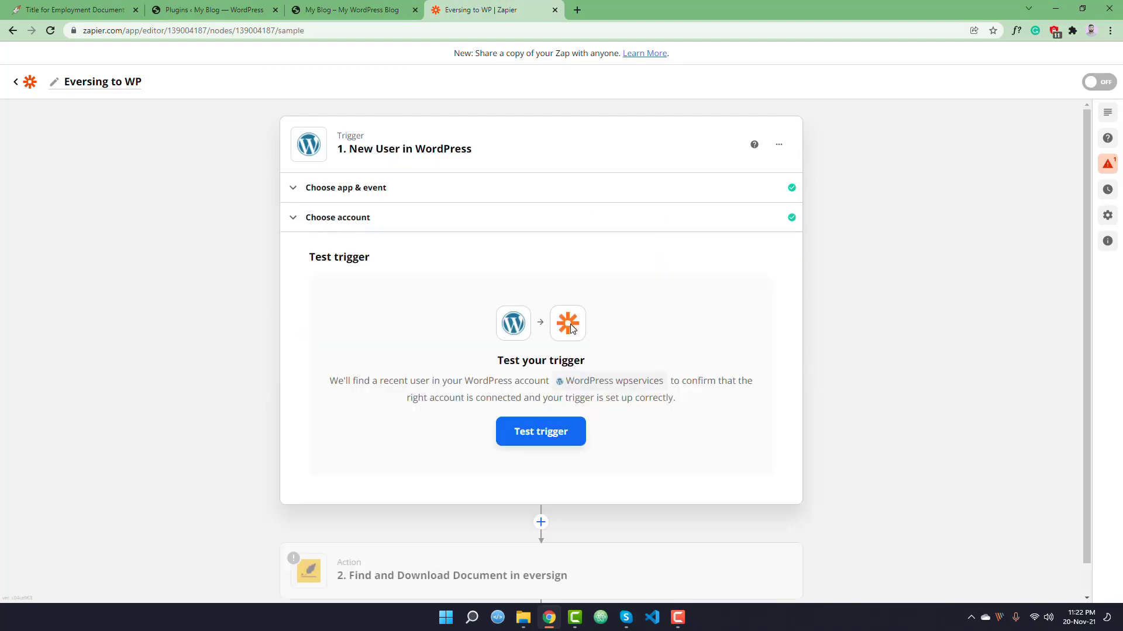
click(553, 442)
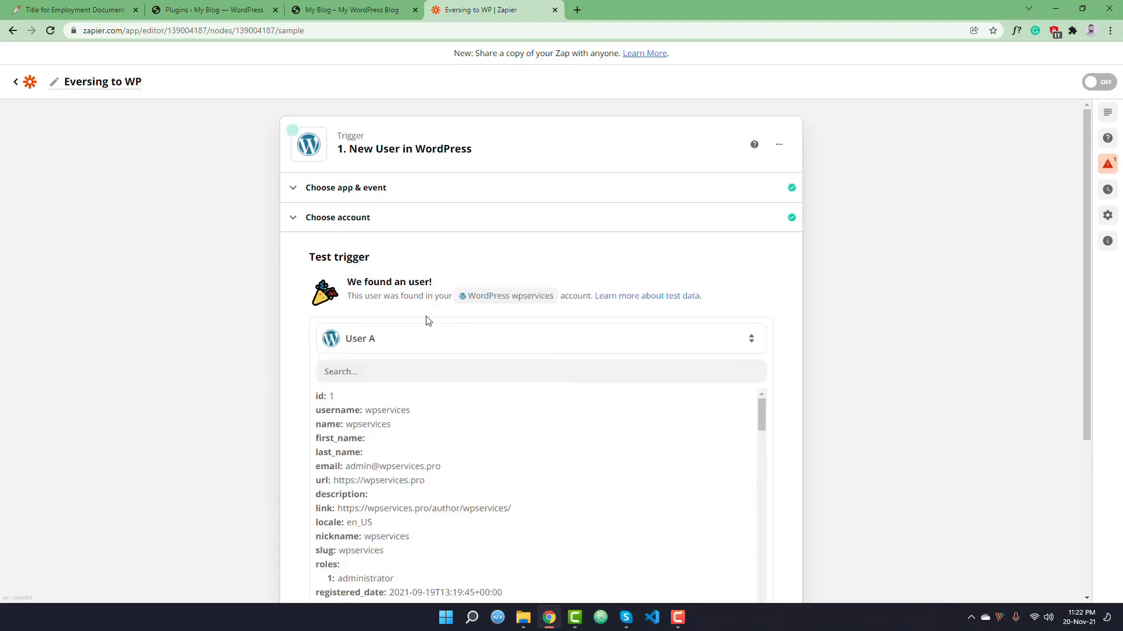
- Examine the user data fields returned by the New User trigger test
scroll(945, 402, down, 4)
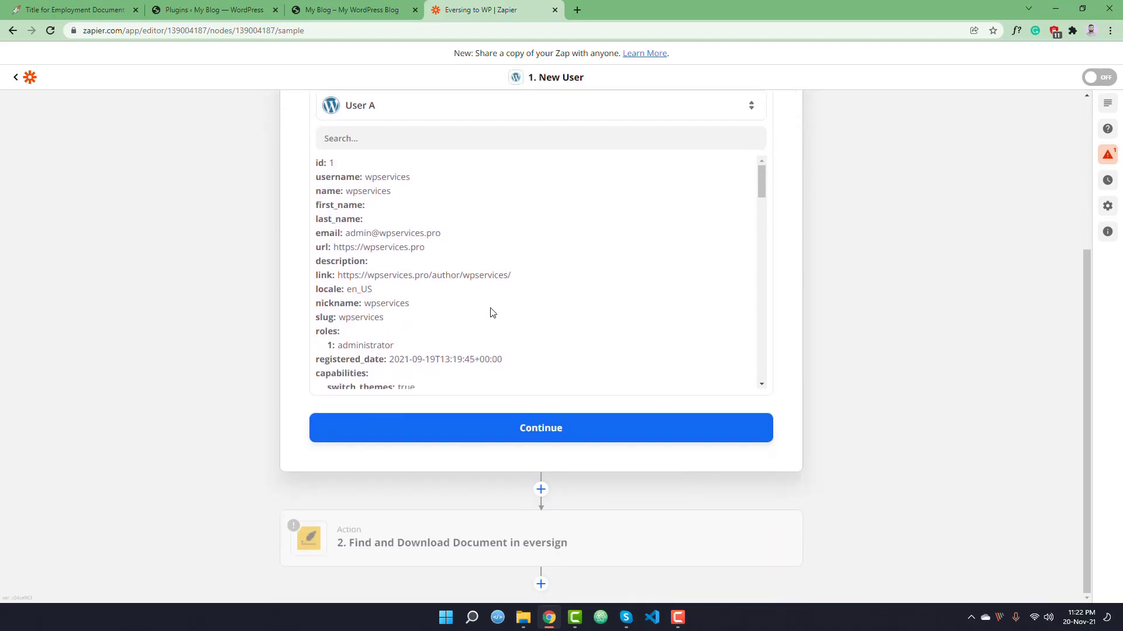
scroll(489, 313, up, 1)
scroll(389, 295, down, 1)
scroll(389, 296, down, 10)
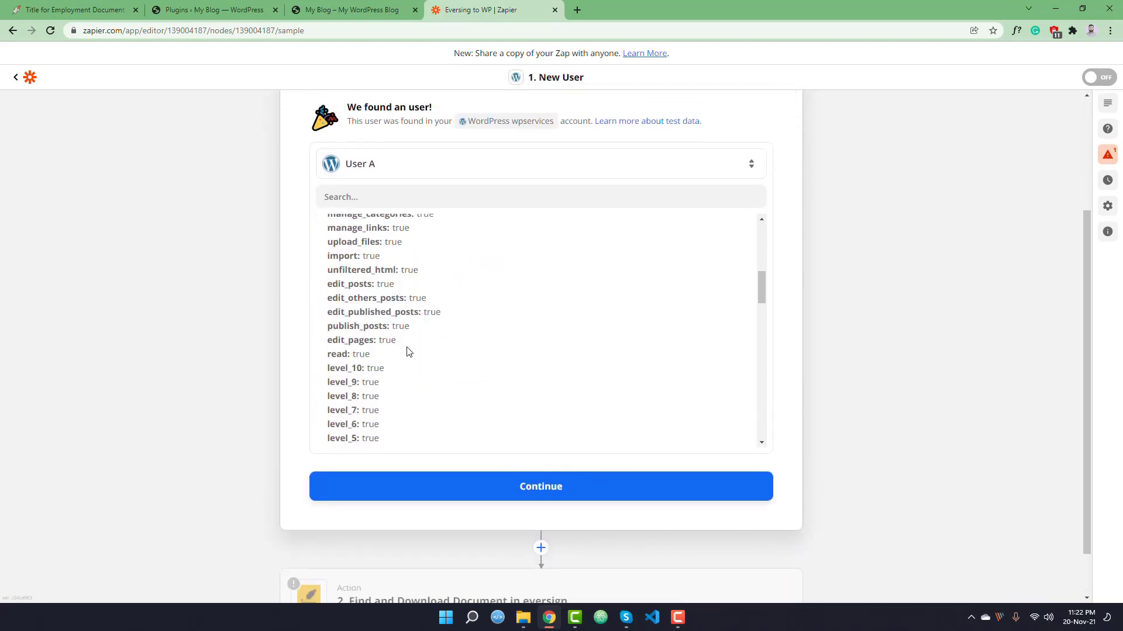
scroll(422, 373, down, 7)
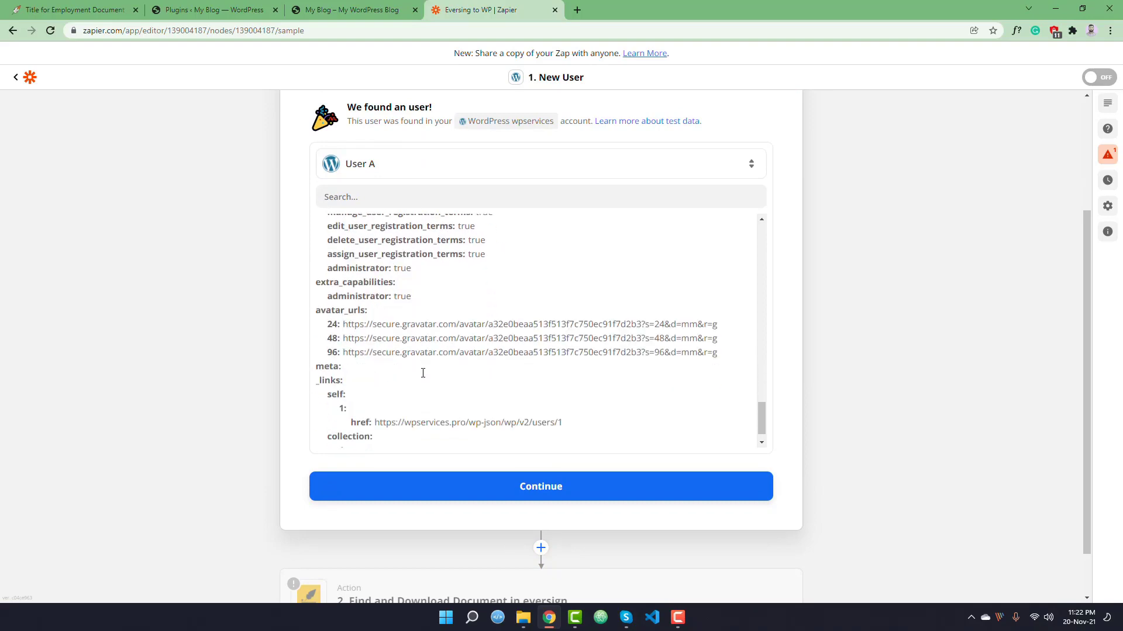
scroll(432, 378, up, 20)
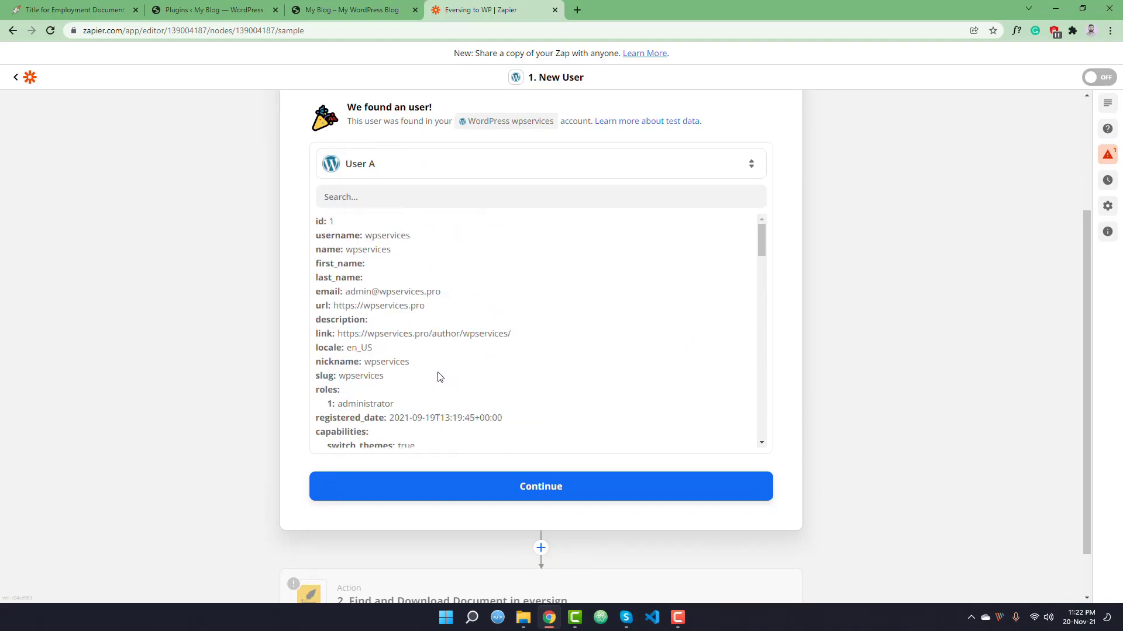
click(343, 195)
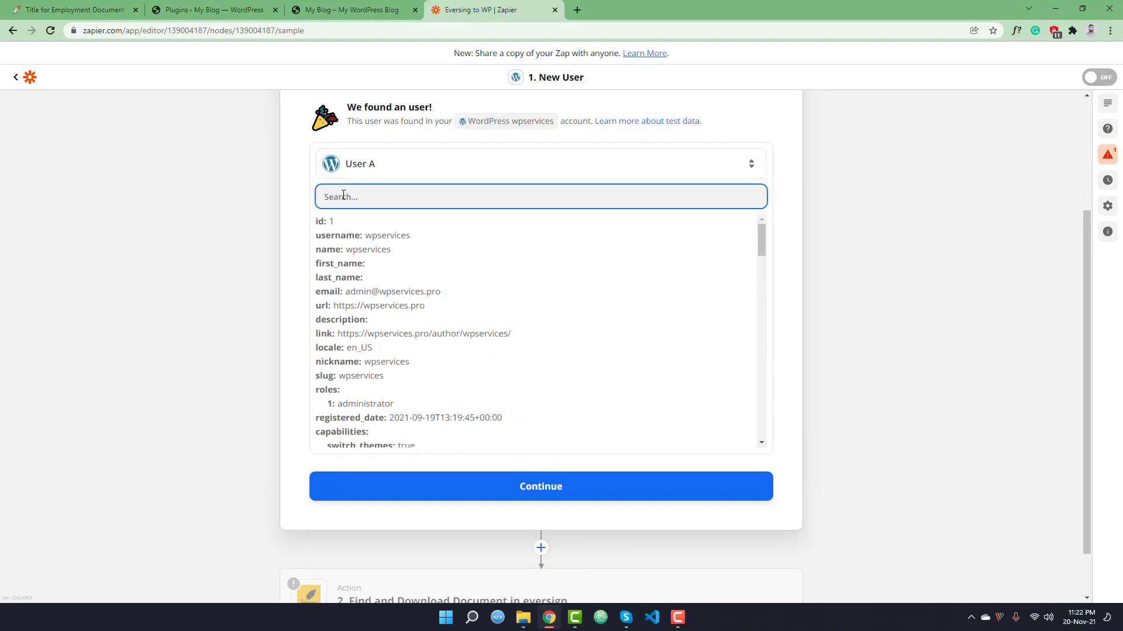
scroll(403, 376, down, 5)
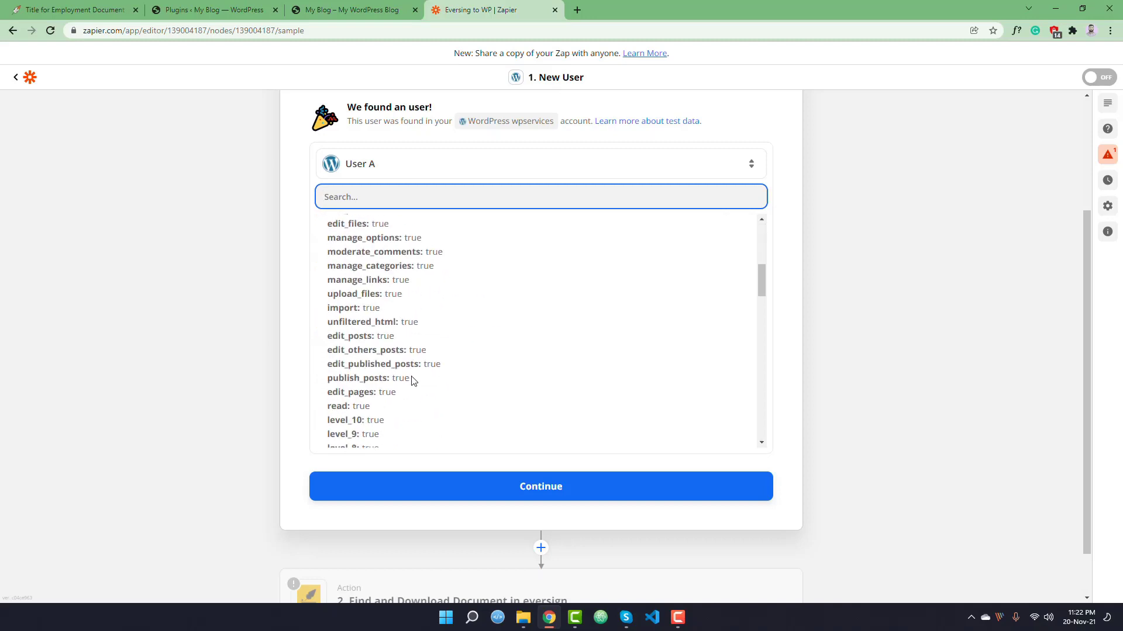
scroll(414, 381, down, 15)
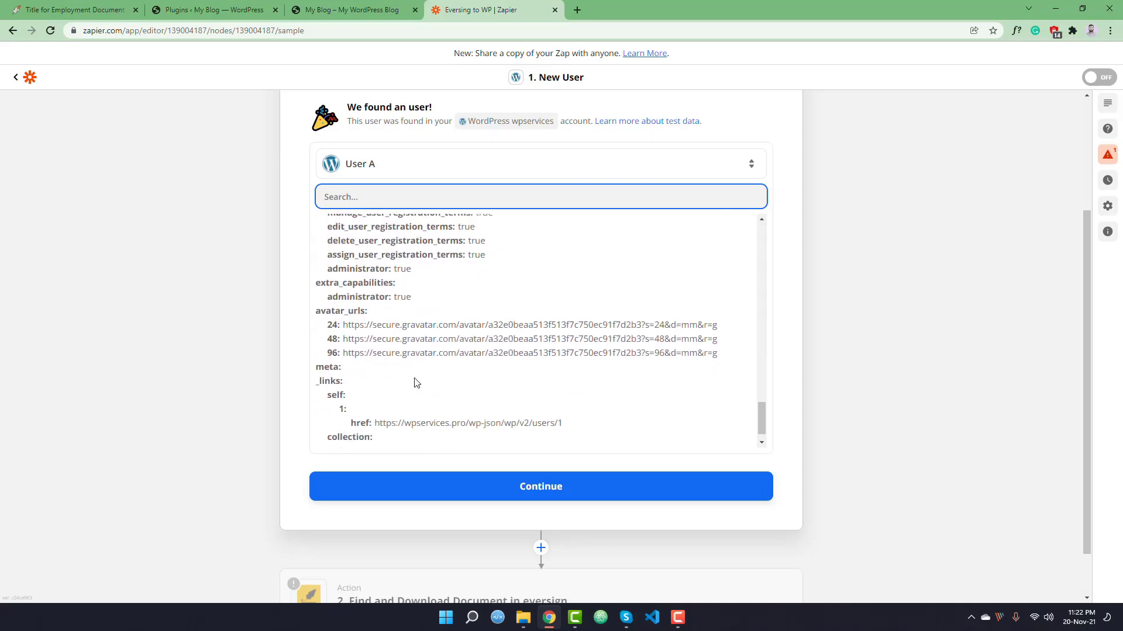
- Proceed to the eversign action and keep Find and Download Document as its action event
click(458, 490)
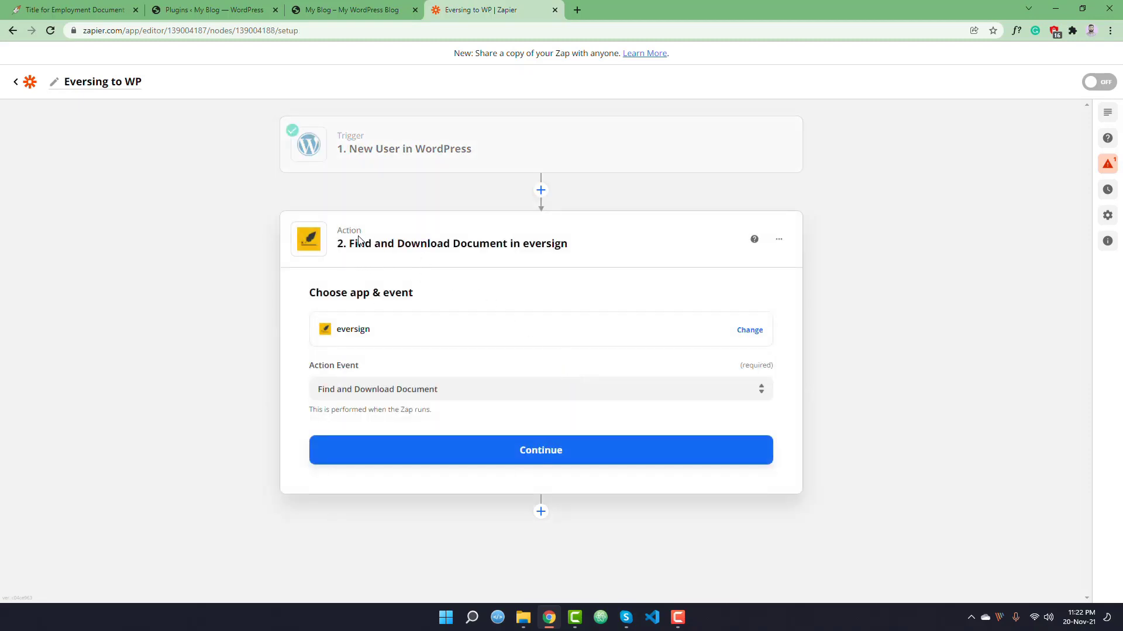
drag(352, 242, 611, 243)
click(611, 243)
click(345, 395)
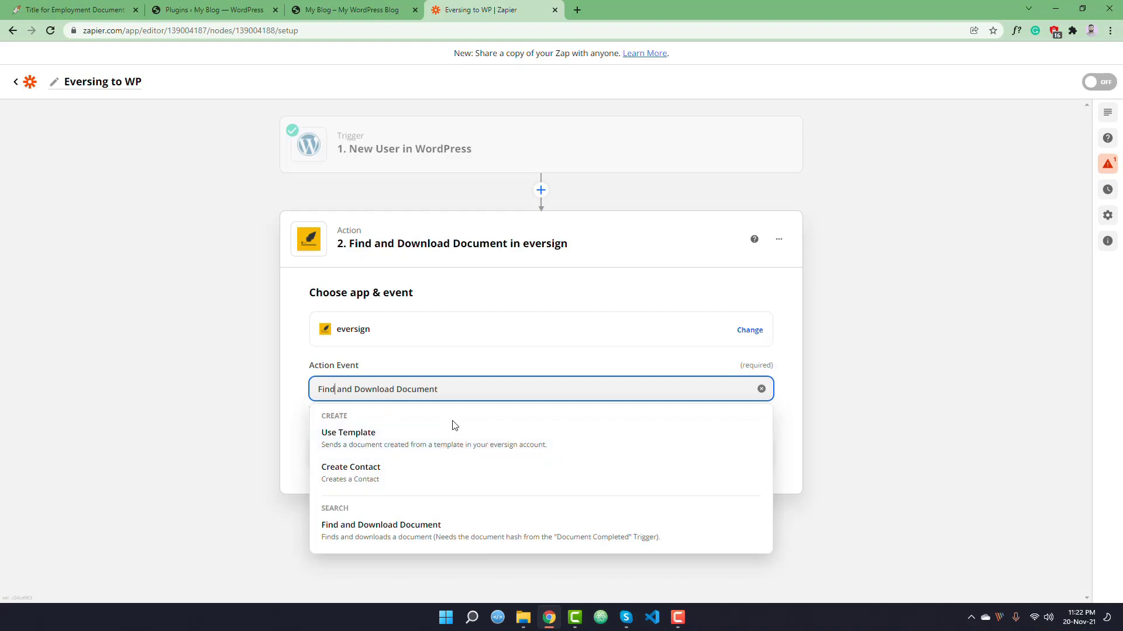
click(385, 536)
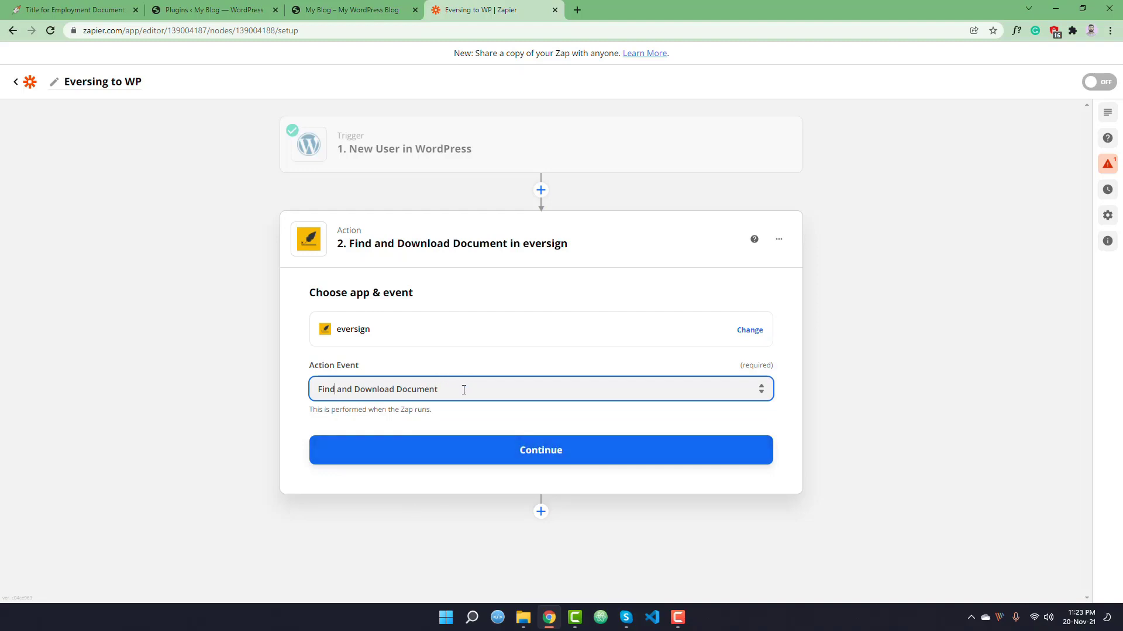
drag(464, 388, 321, 389)
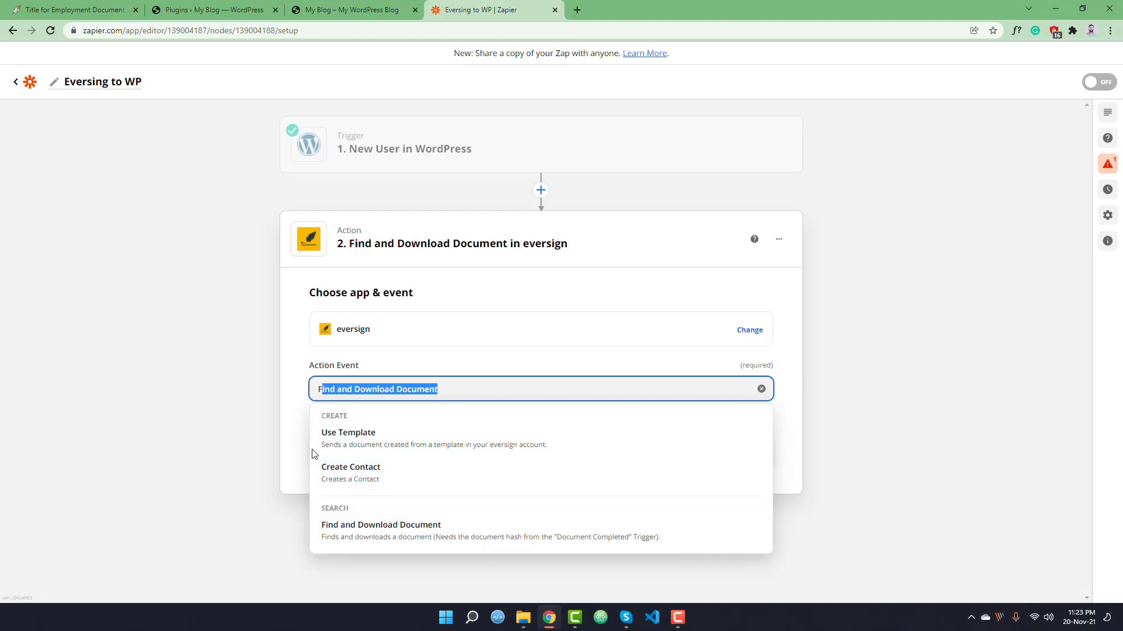
click(294, 424)
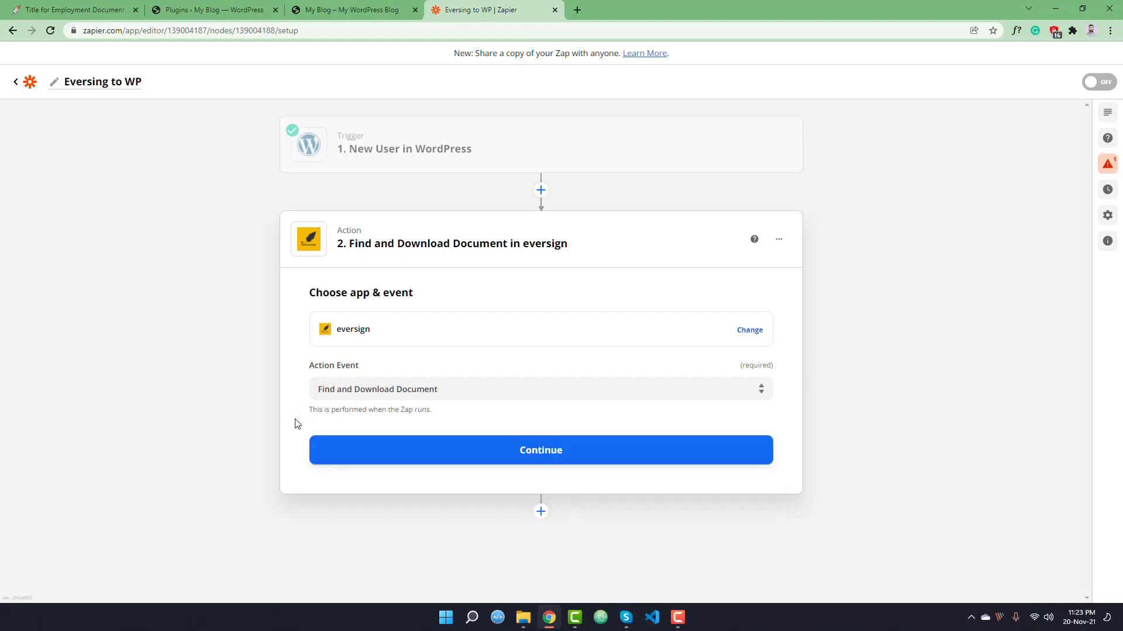
- Proceed to the eversign account choice, then bring up the Developer API dashboard on the eversign site
click(481, 454)
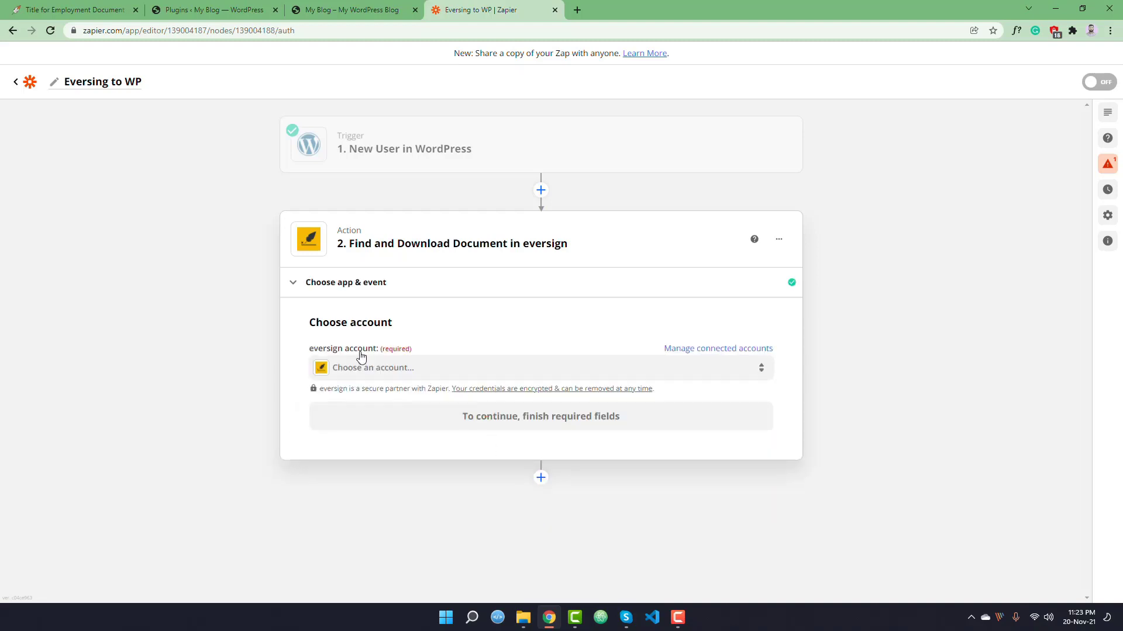
click(370, 369)
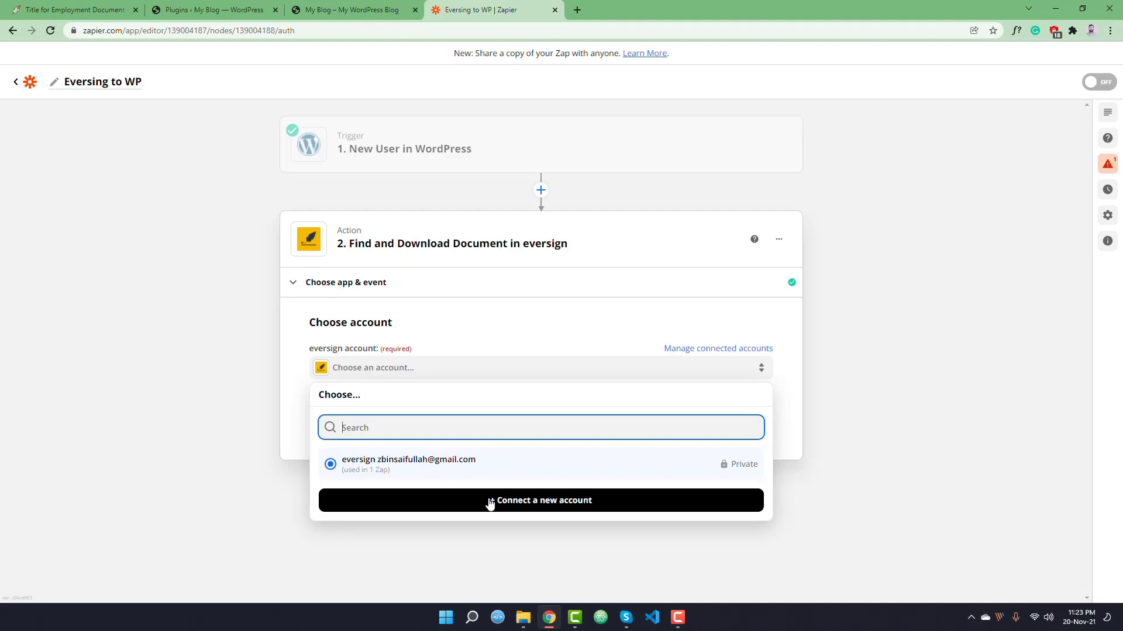
click(92, 9)
click(100, 69)
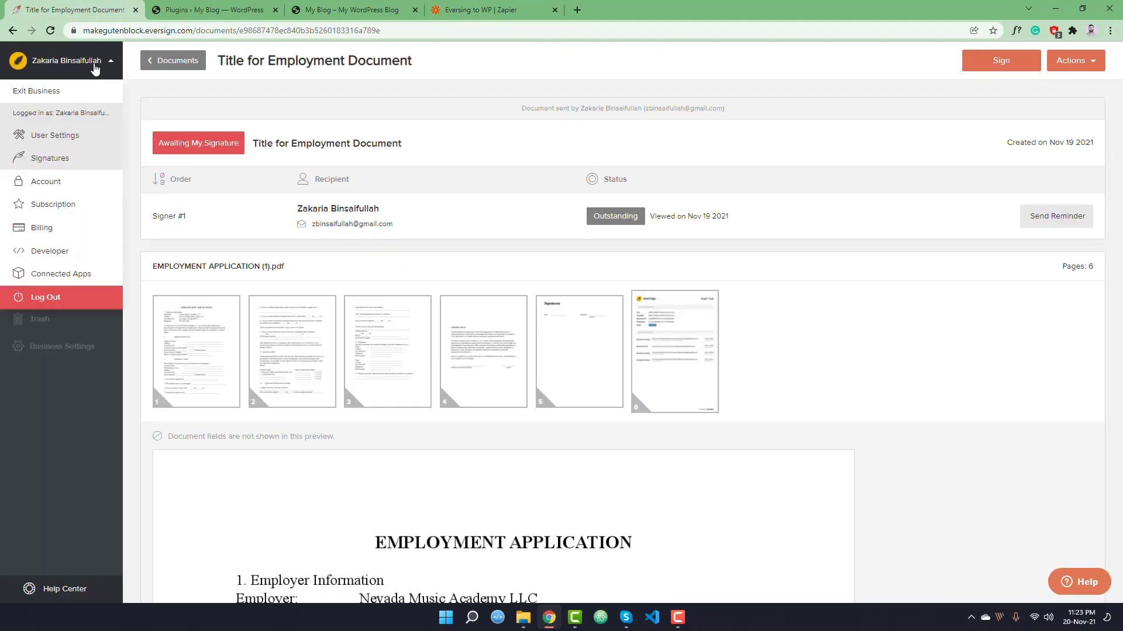
click(50, 253)
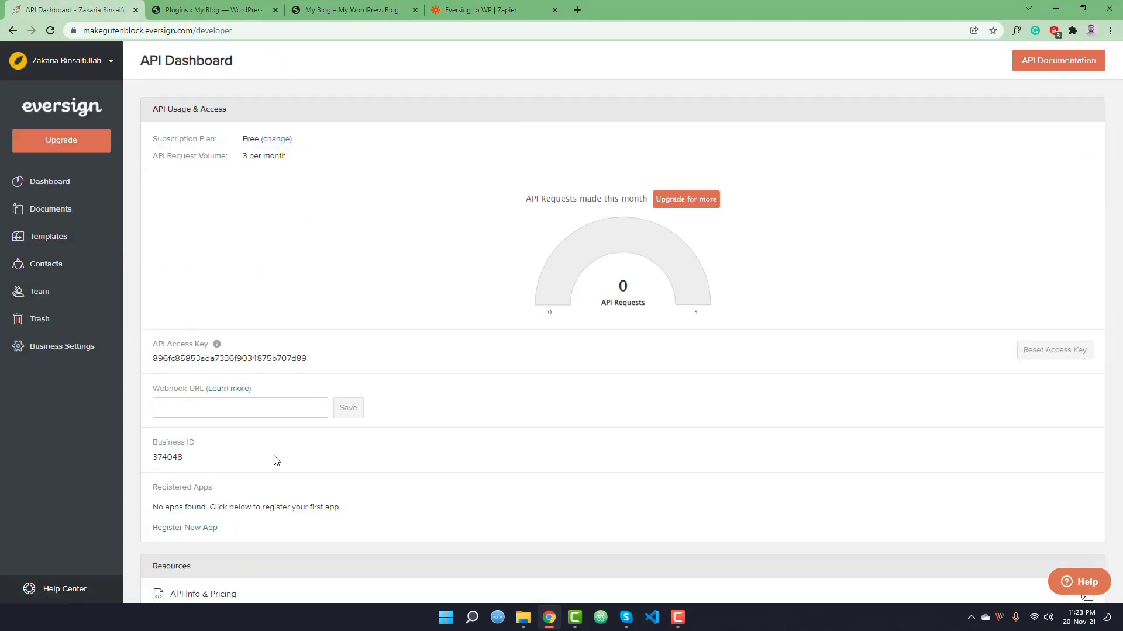
- Return to the zap editor and start connecting a new eversign account for the action
click(477, 7)
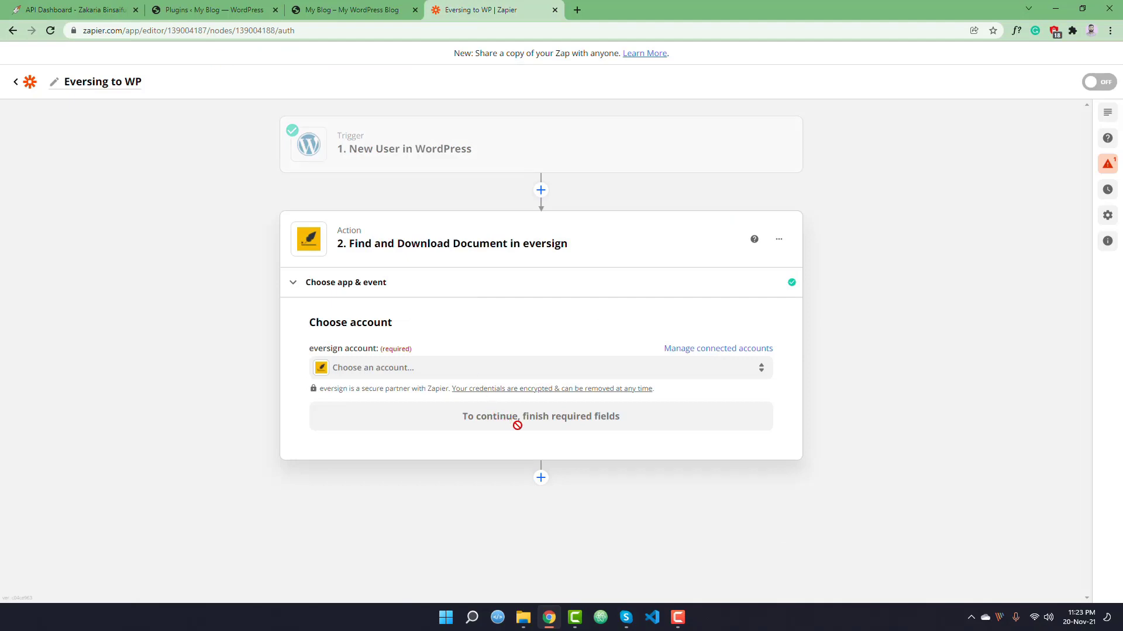
click(583, 375)
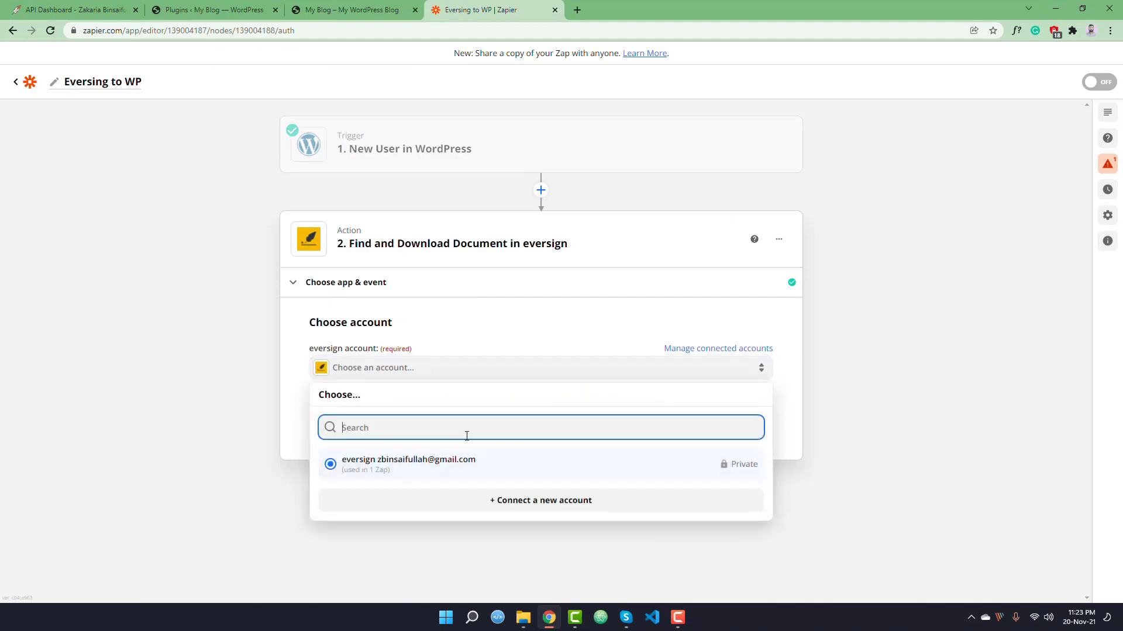
click(463, 504)
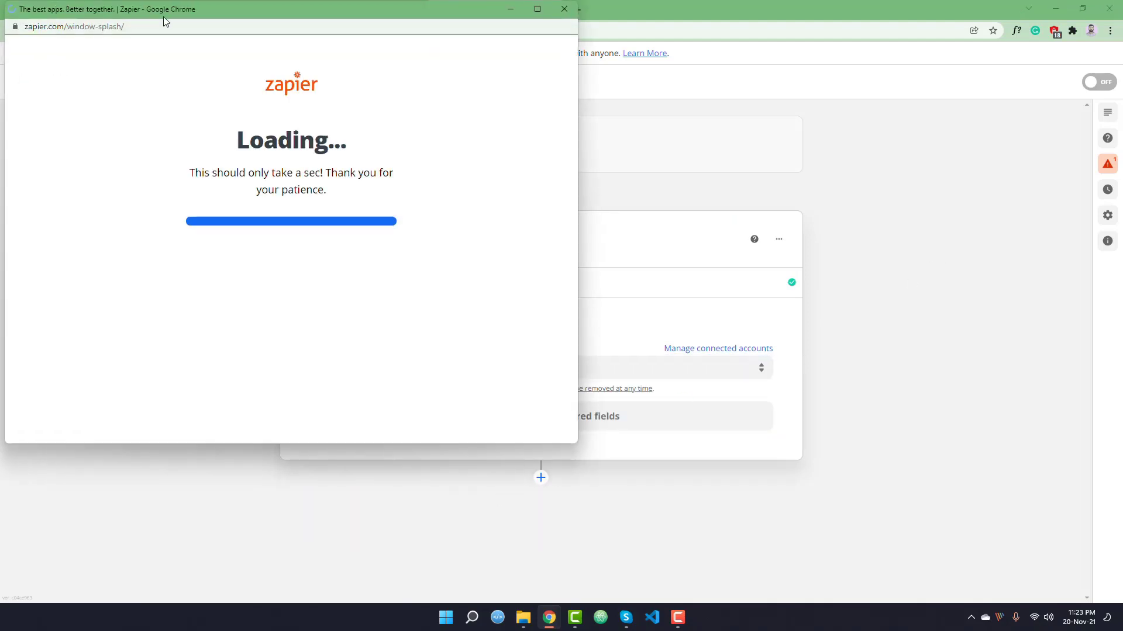
drag(191, 13, 529, 133)
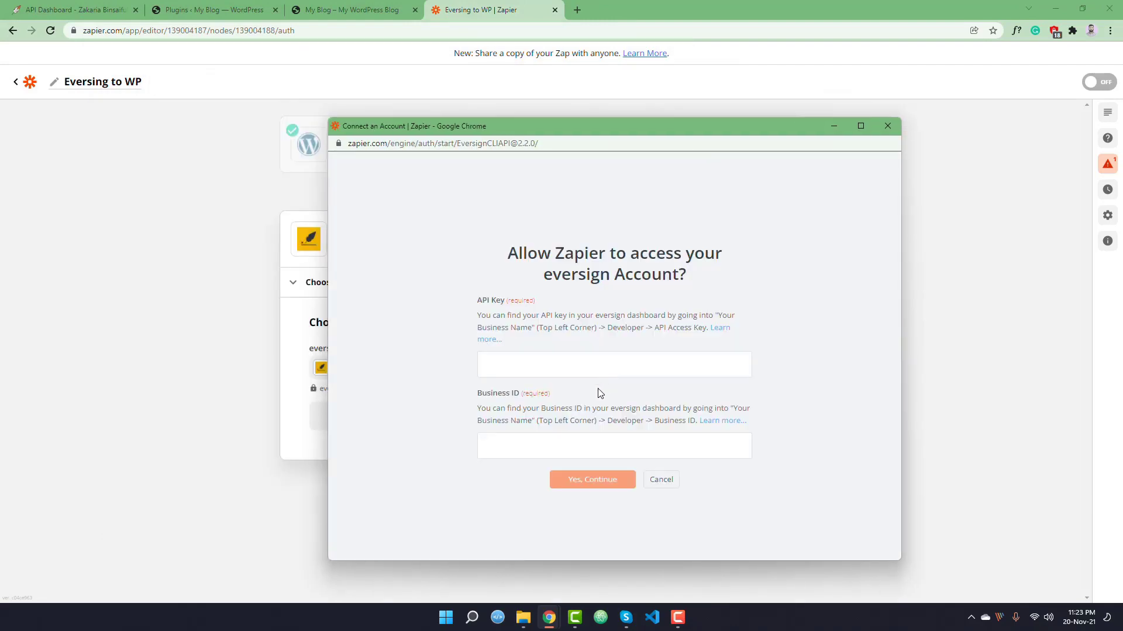
- Copy the API access key from the eversign dashboard into the API Key field of Zapier's connection form
click(533, 367)
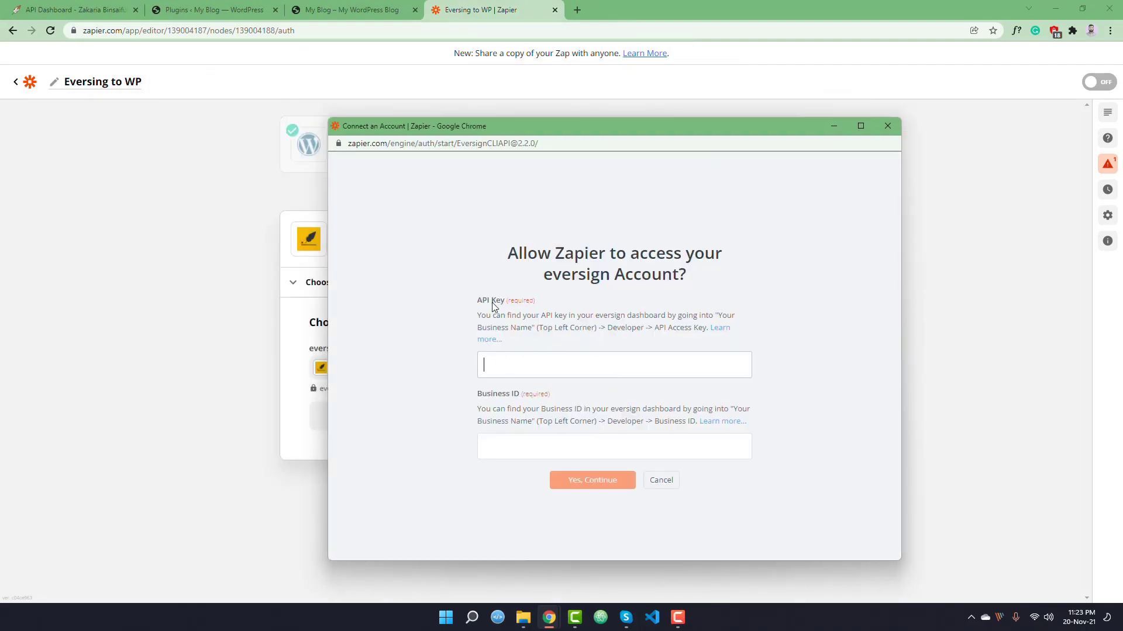
click(75, 9)
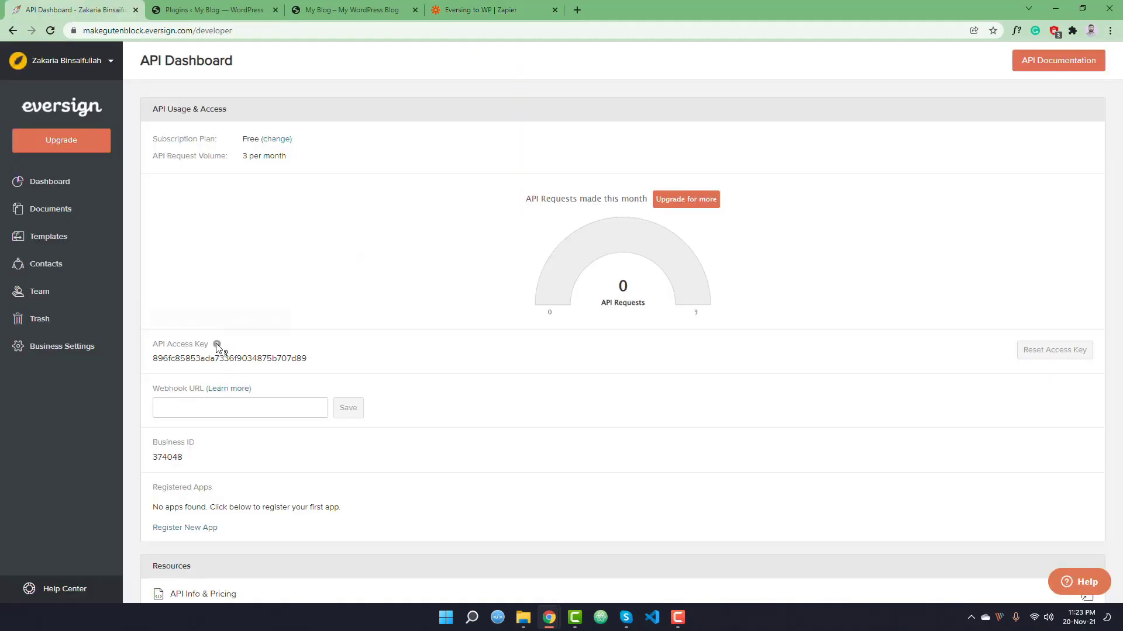
drag(154, 359, 309, 368)
key(ctrl+c)
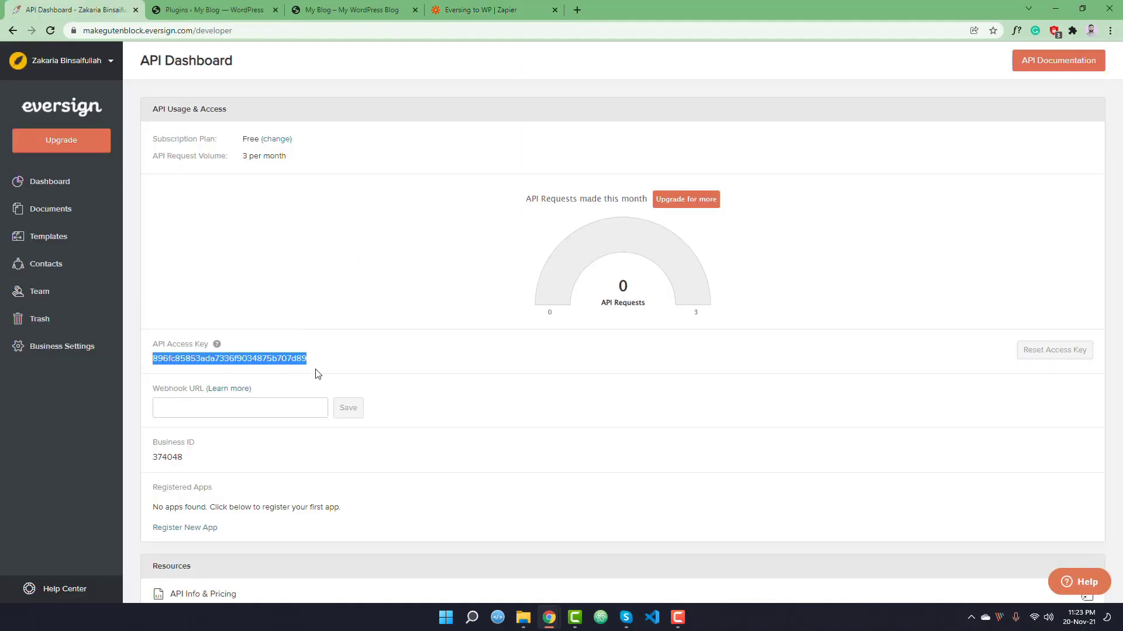
click(549, 617)
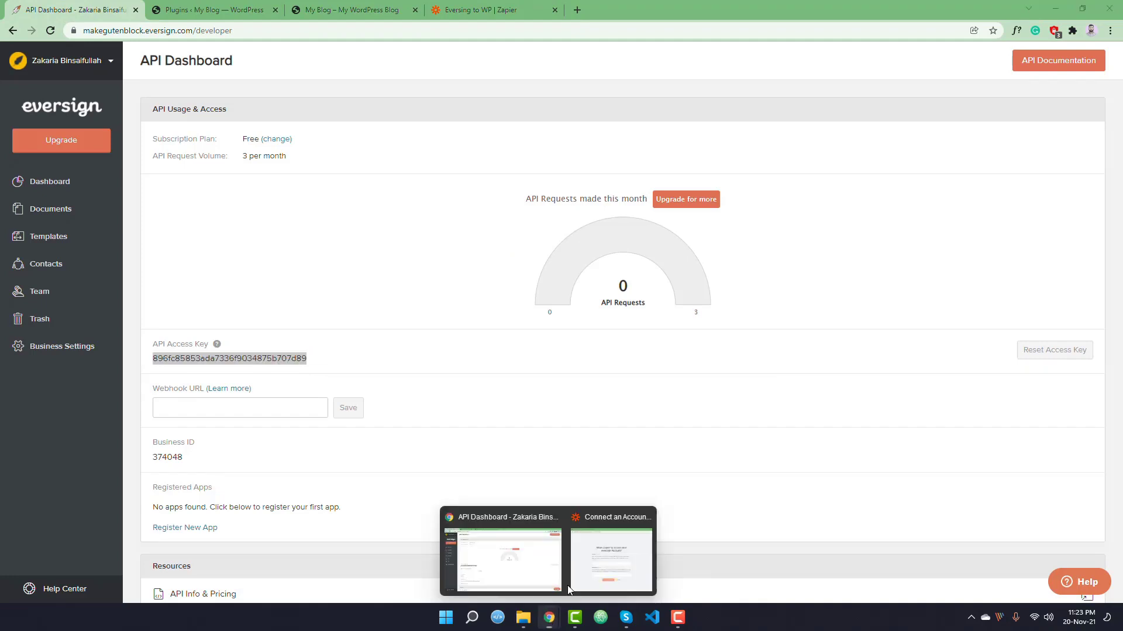
click(617, 553)
click(511, 363)
key(ctrl+v)
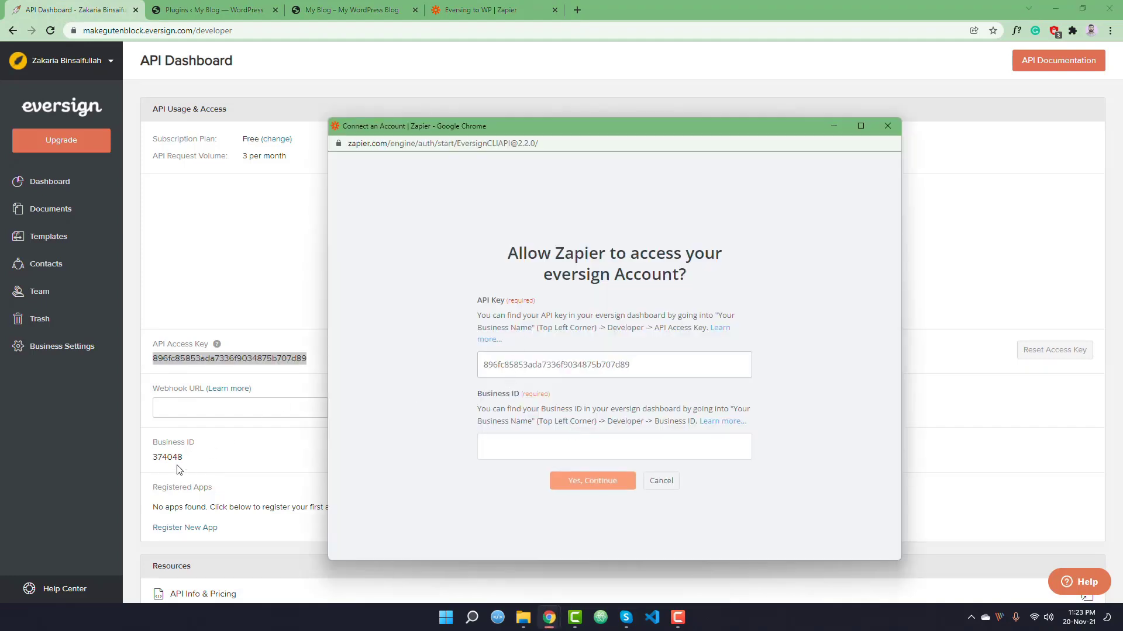
- Enter the Business ID from the eversign dashboard in the connection form and authorize Zapier's access
drag(183, 462, 153, 464)
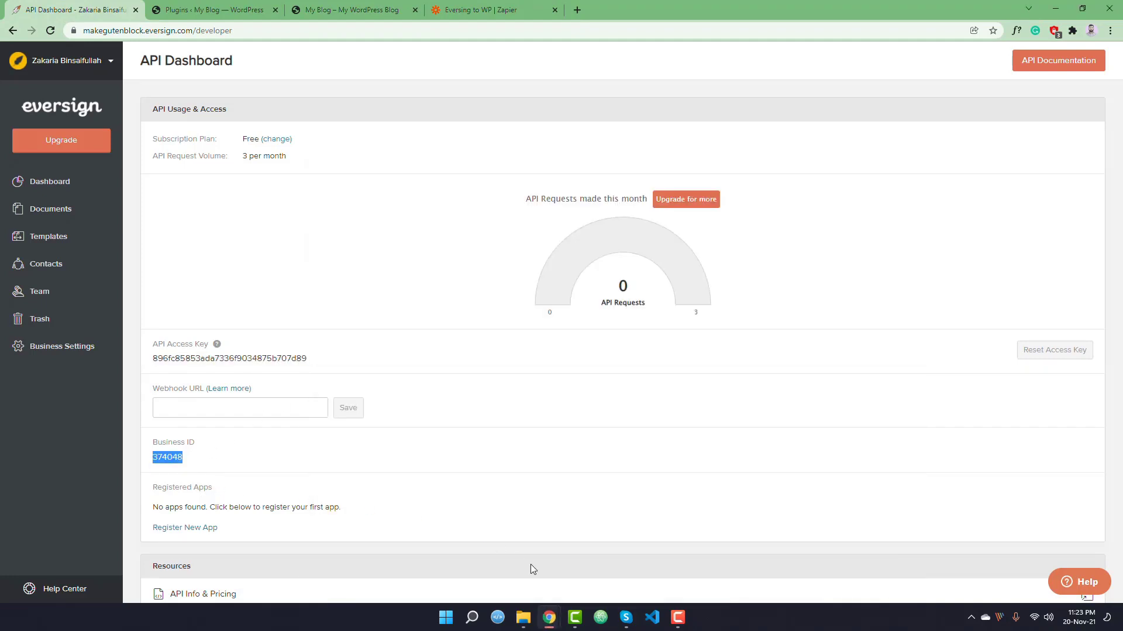
click(548, 617)
click(608, 591)
click(597, 459)
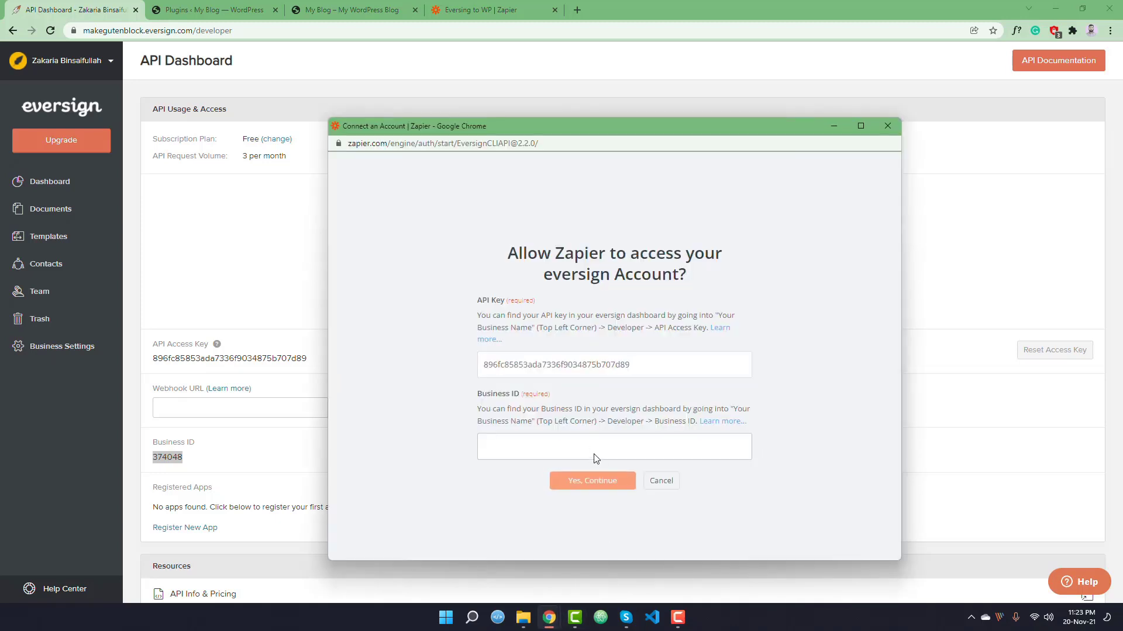
text(374048)
click(591, 481)
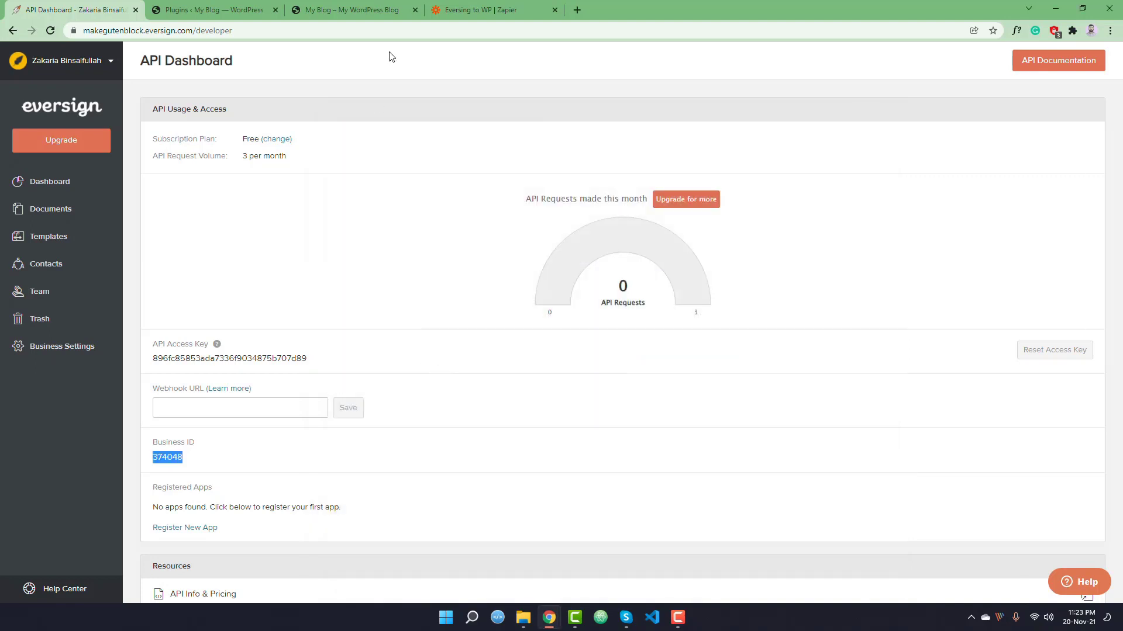
- Return to the zap editor and accept the newly connected eversign account for the action
click(463, 8)
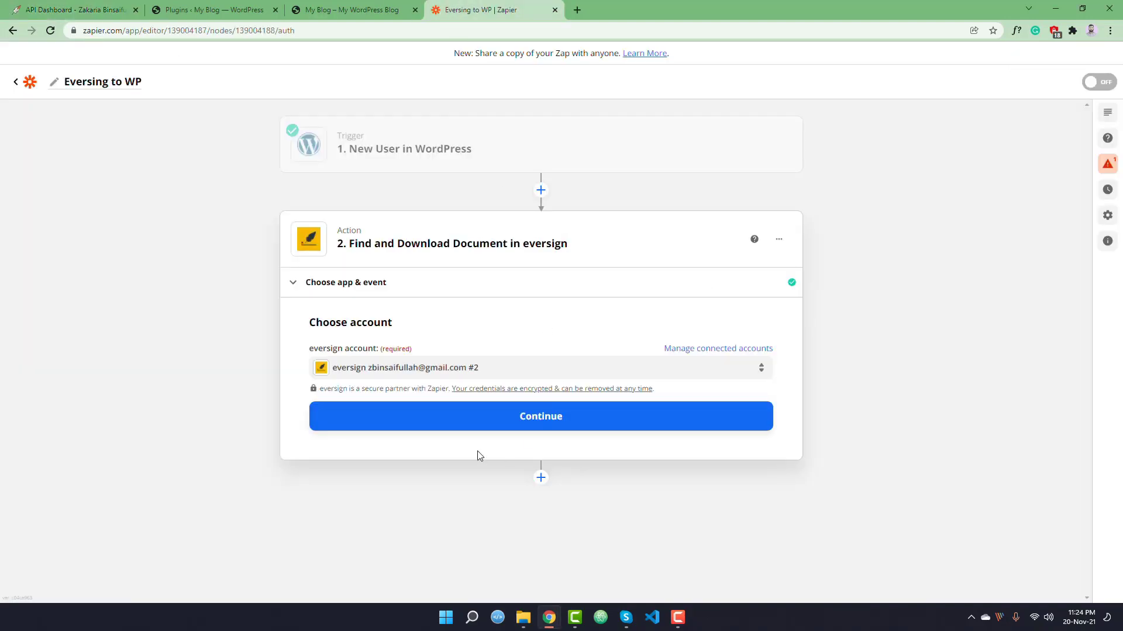
click(514, 423)
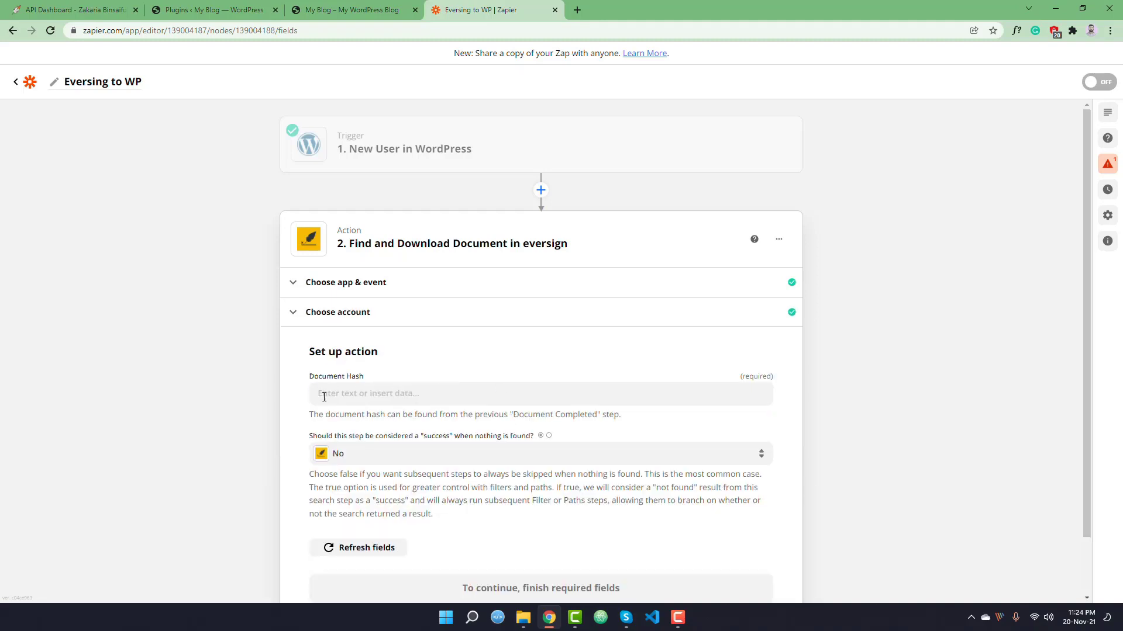
- Browse all New User data fields and insert the Name field as the action's Document Hash
scroll(350, 463, down, 1)
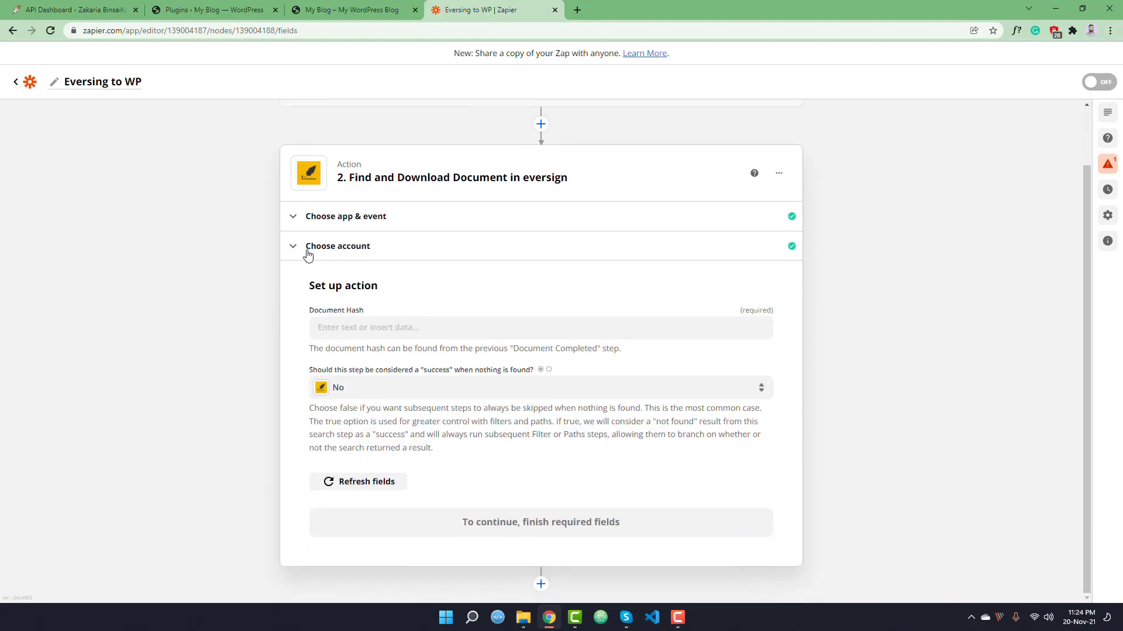
click(398, 329)
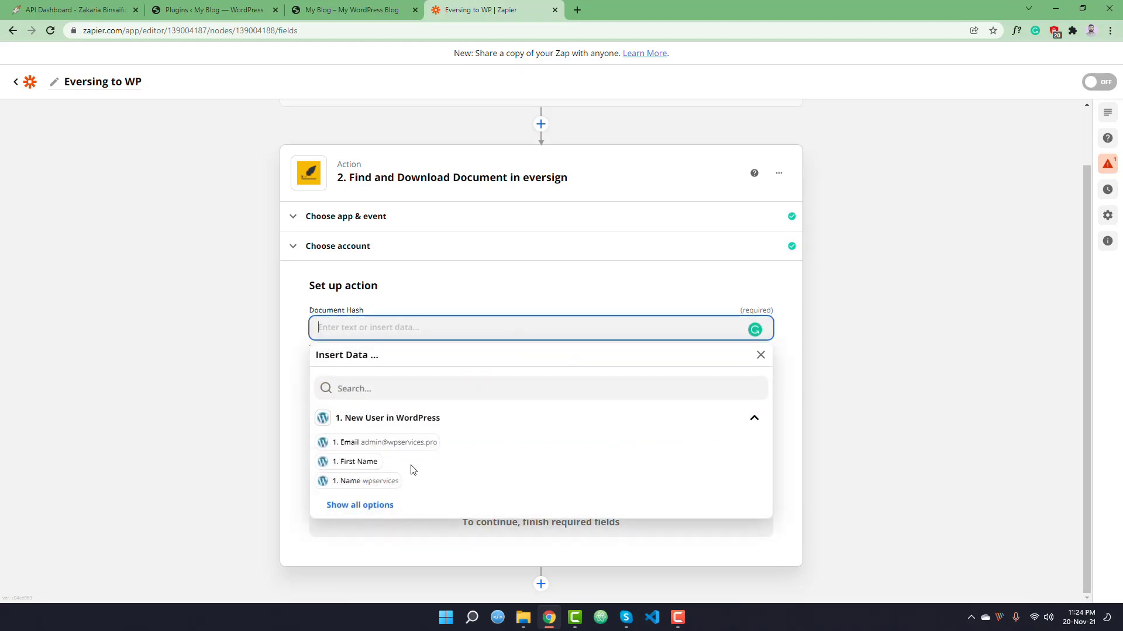
click(369, 506)
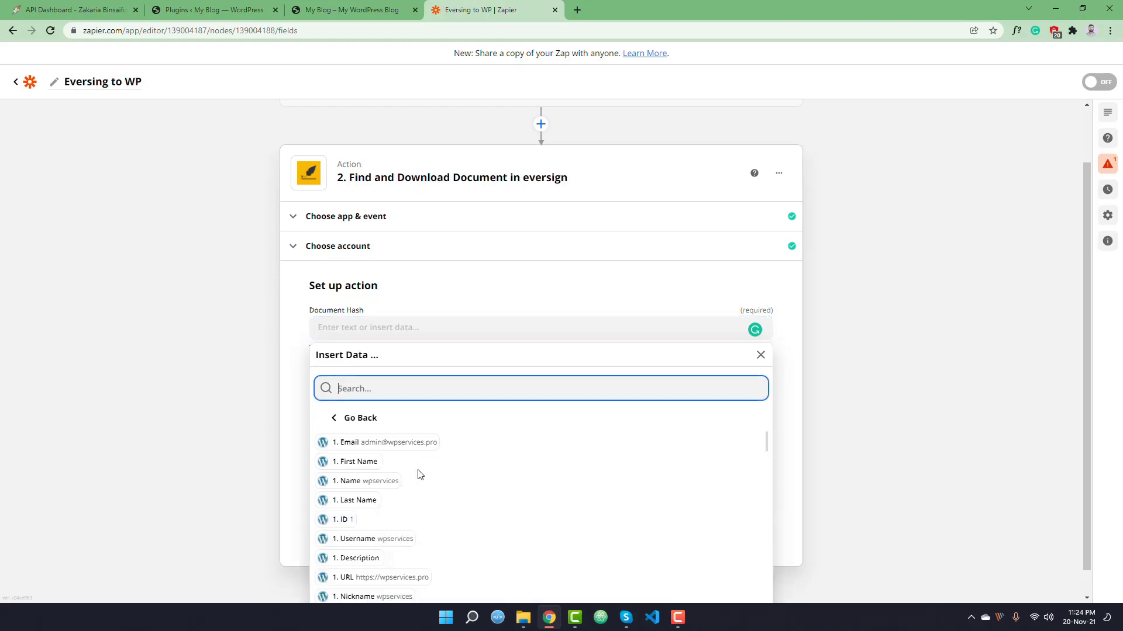
scroll(421, 491, down, 3)
scroll(427, 502, down, 6)
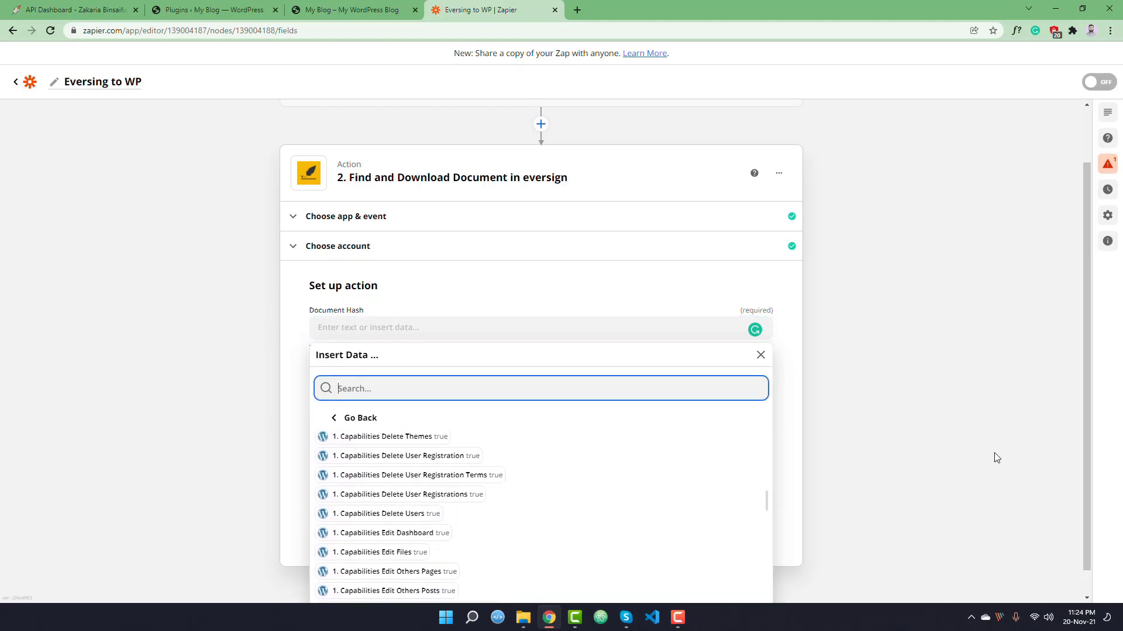
scroll(992, 456, down, 1)
scroll(527, 526, down, 10)
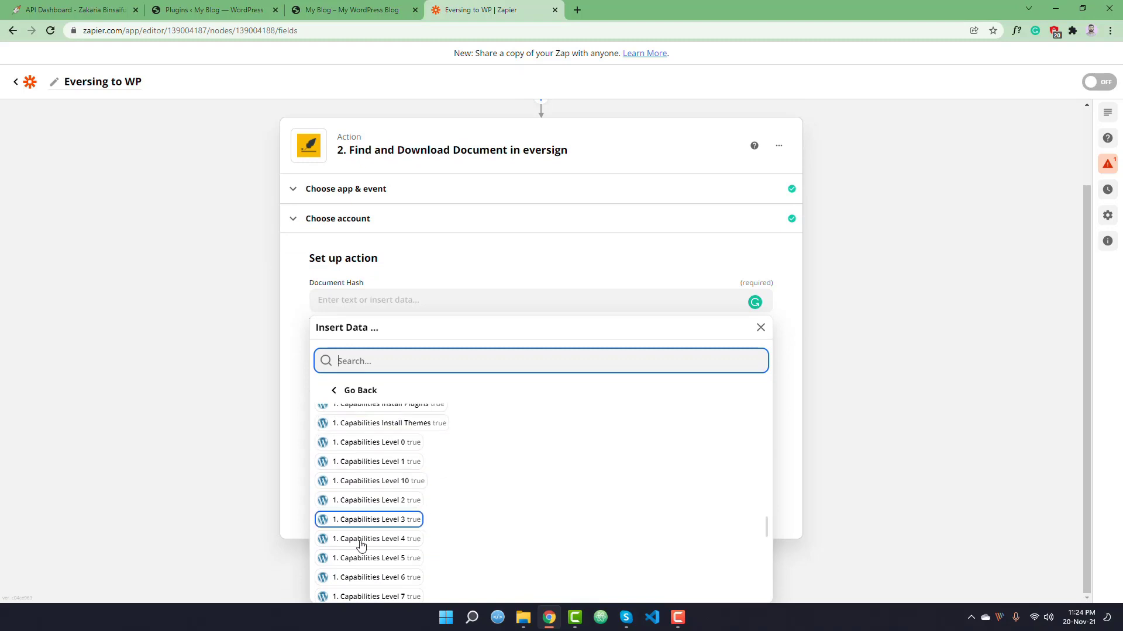
scroll(383, 554, down, 8)
scroll(443, 506, up, 15)
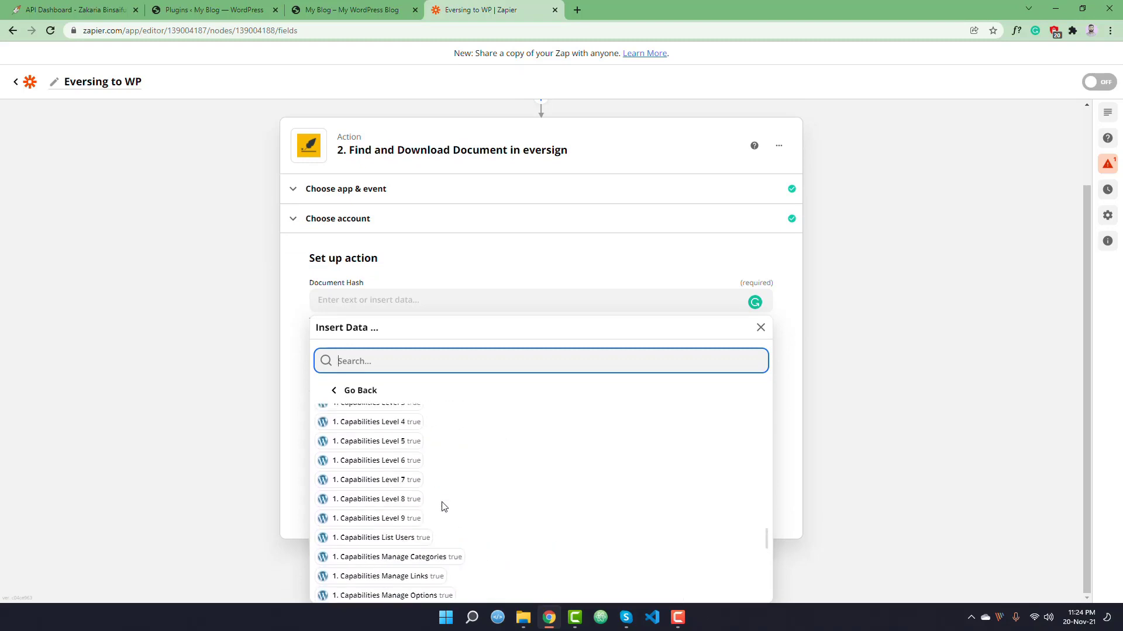
scroll(447, 494, up, 12)
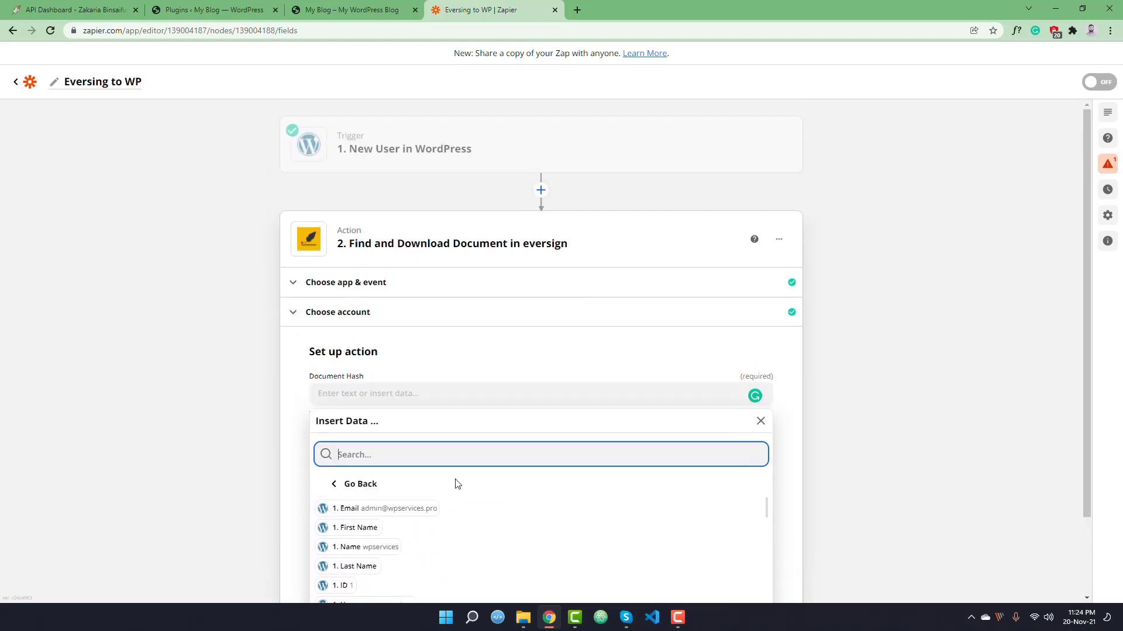
scroll(458, 484, down, 2)
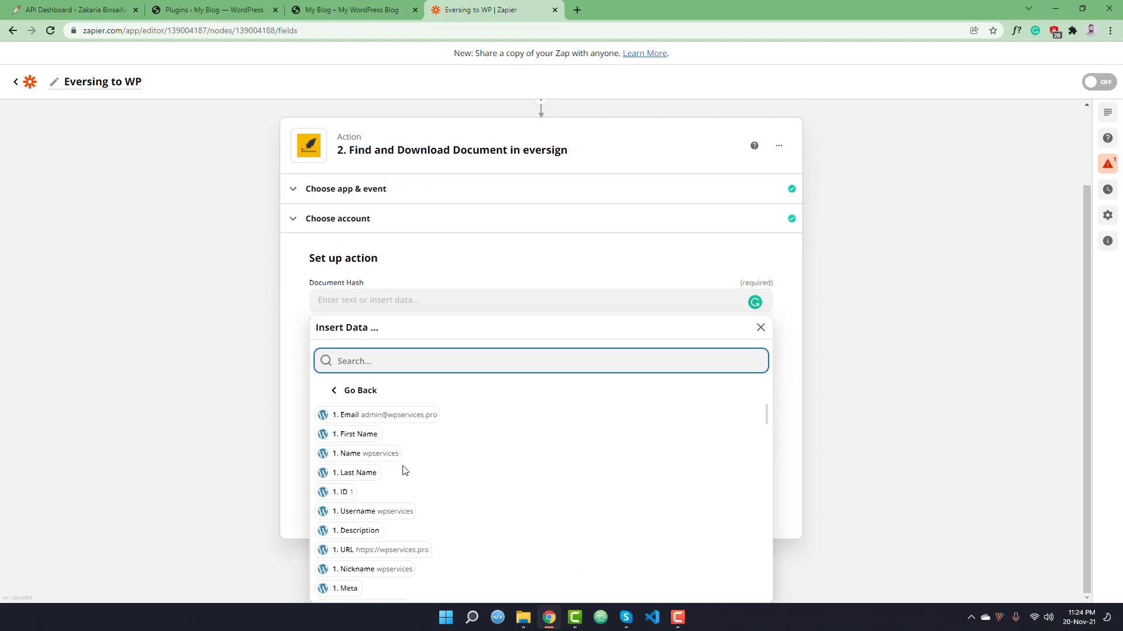
click(385, 455)
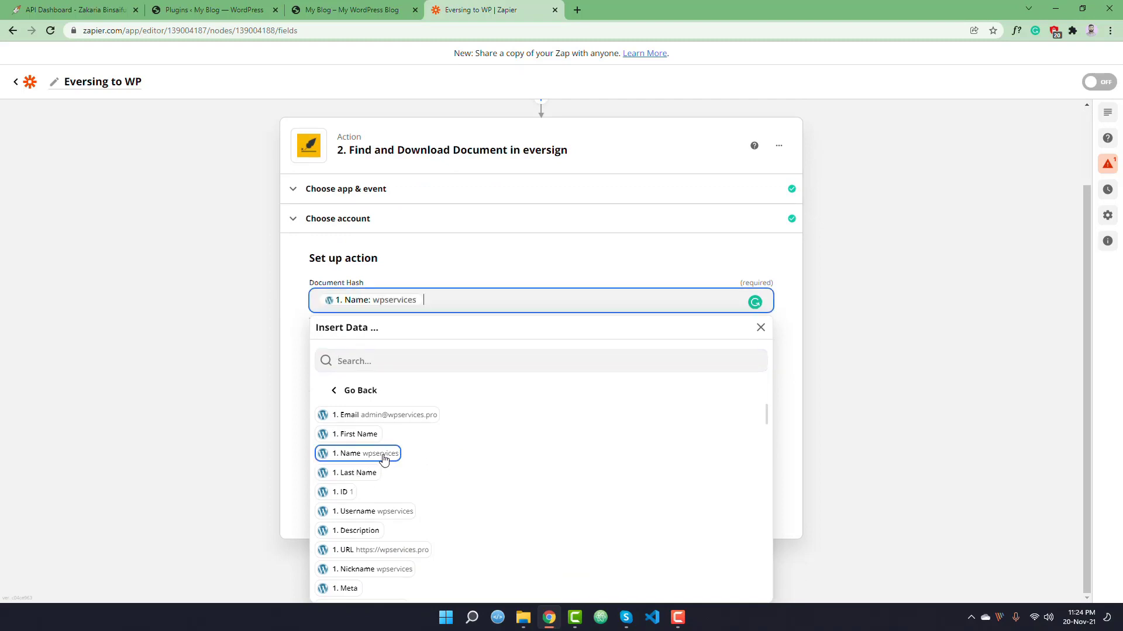
click(303, 331)
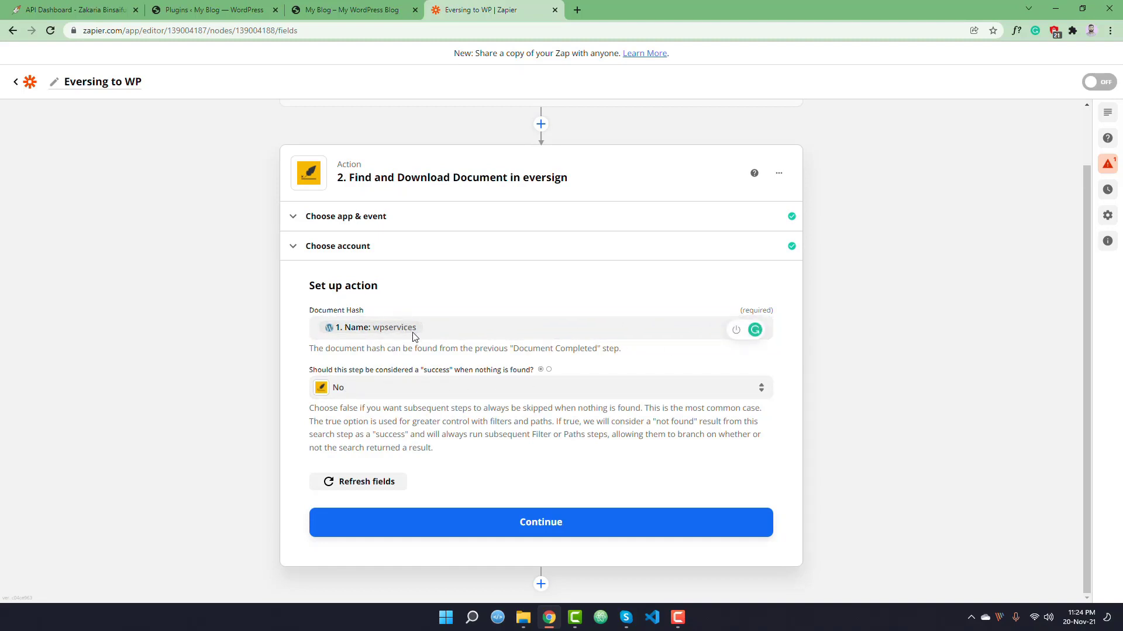
click(79, 10)
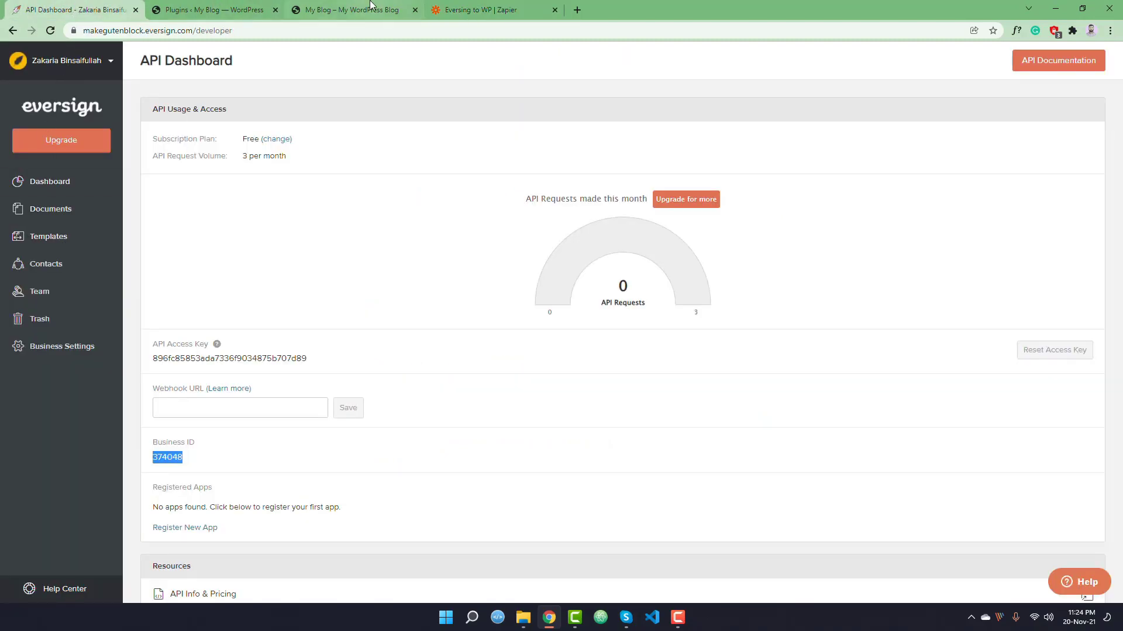
click(351, 10)
click(246, 10)
click(473, 10)
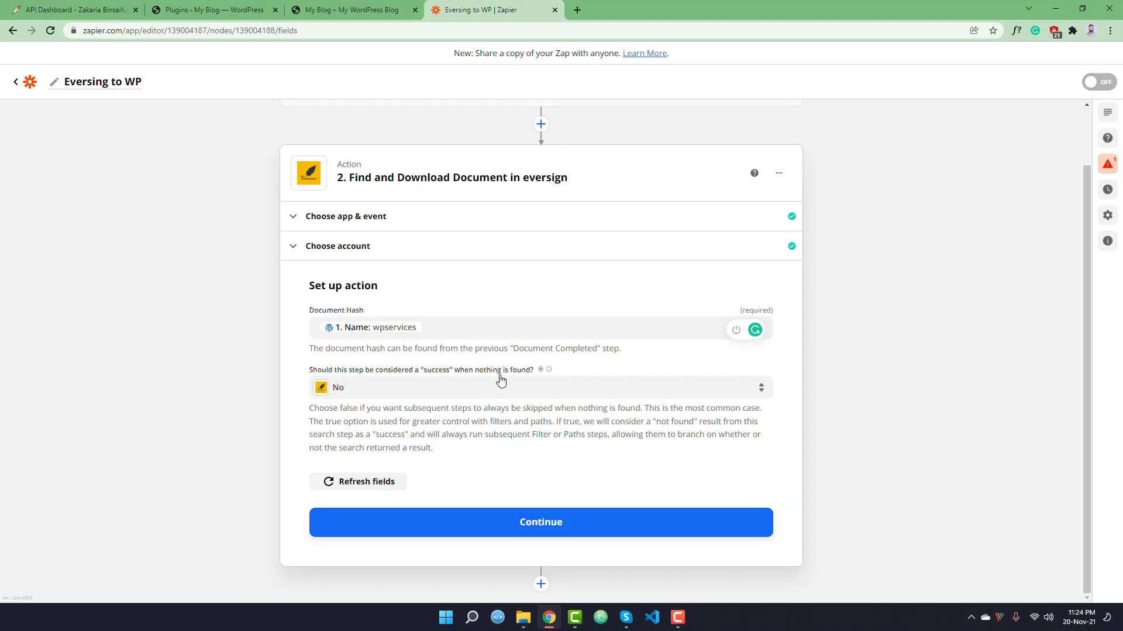
- Keep No for counting the step as a success when nothing is found, then test the eversign action
click(397, 394)
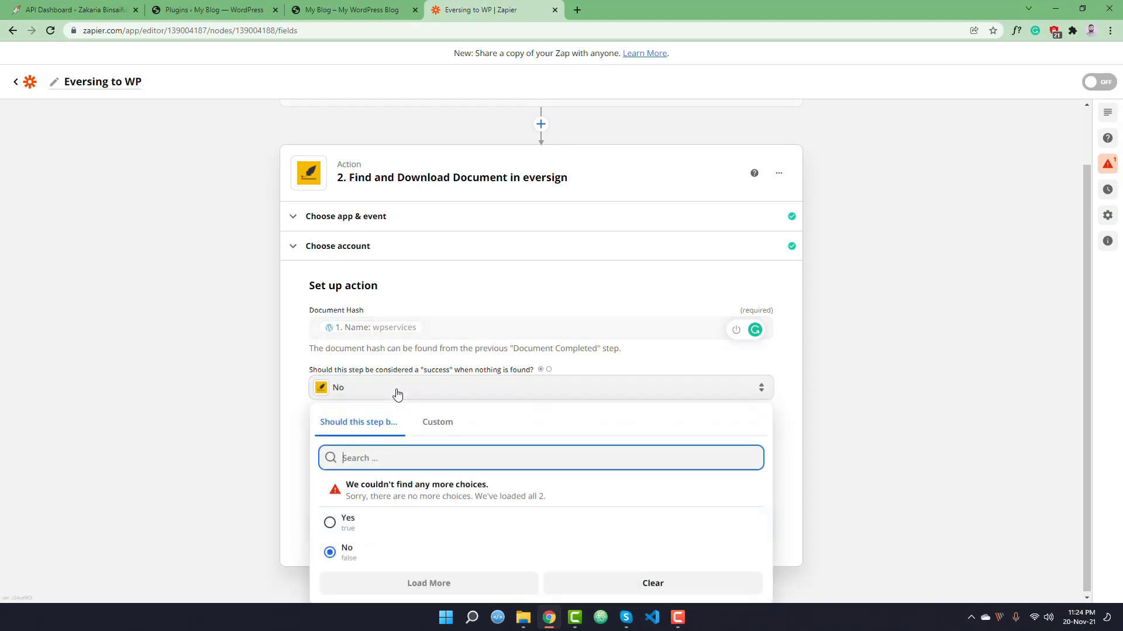
click(397, 394)
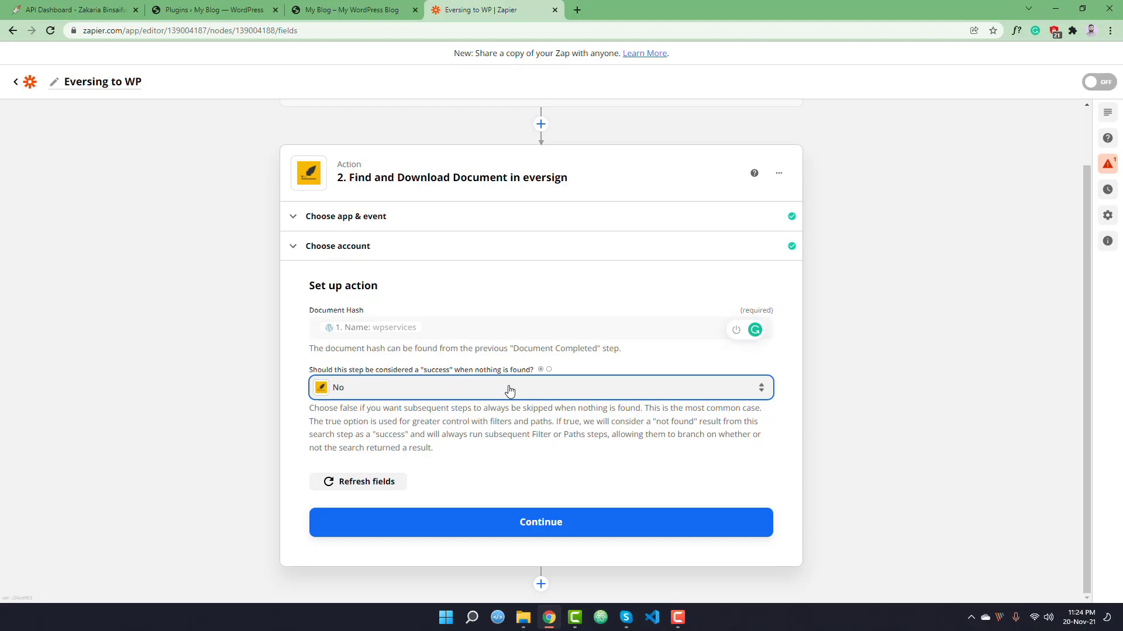
click(532, 530)
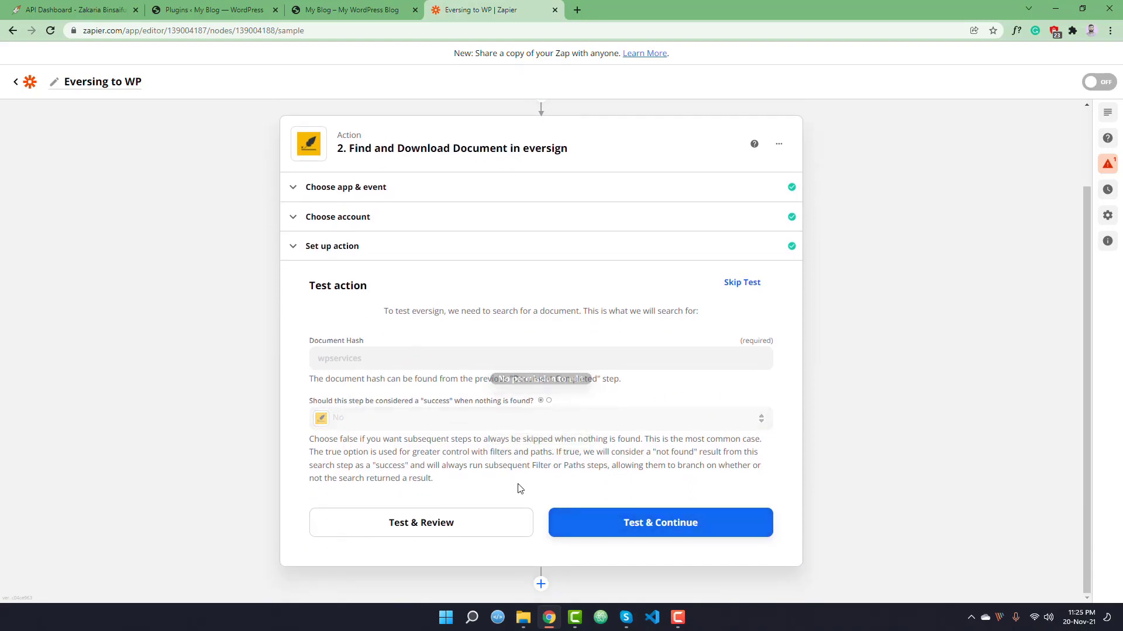
click(636, 528)
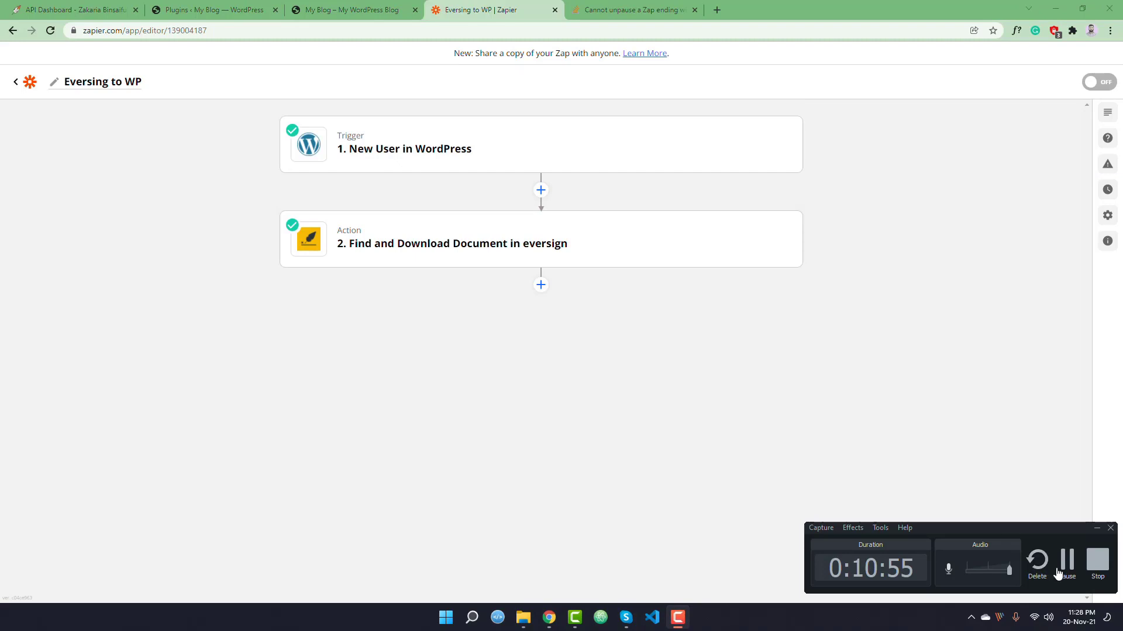
click(1065, 566)
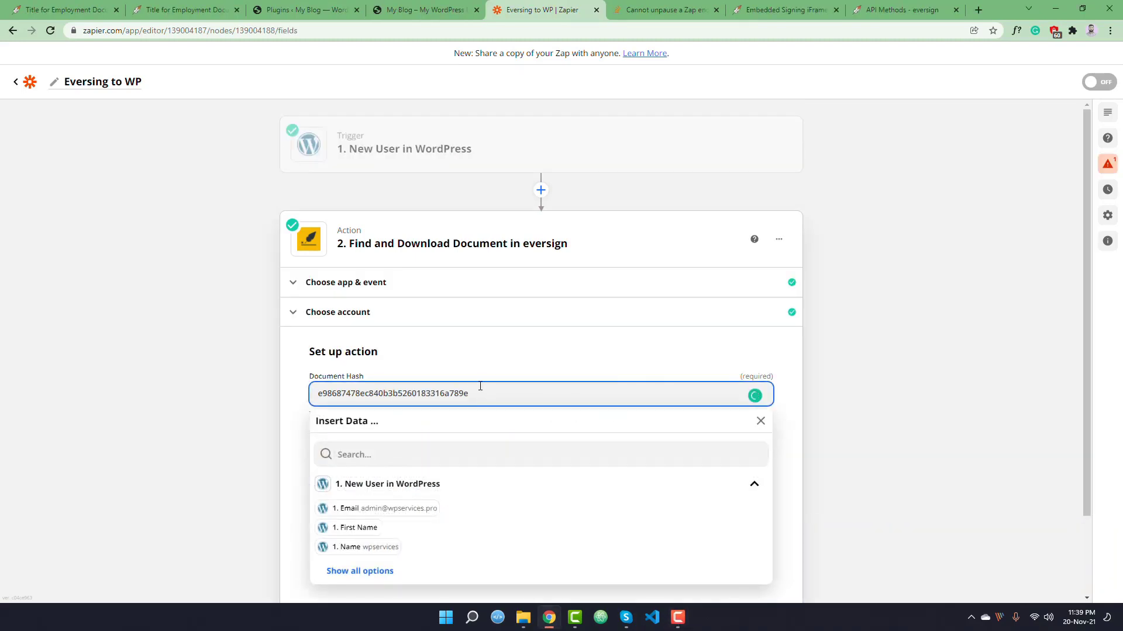
- Switch to the signed employment document in eversign and check its completion status and the document hash in its address
click(414, 360)
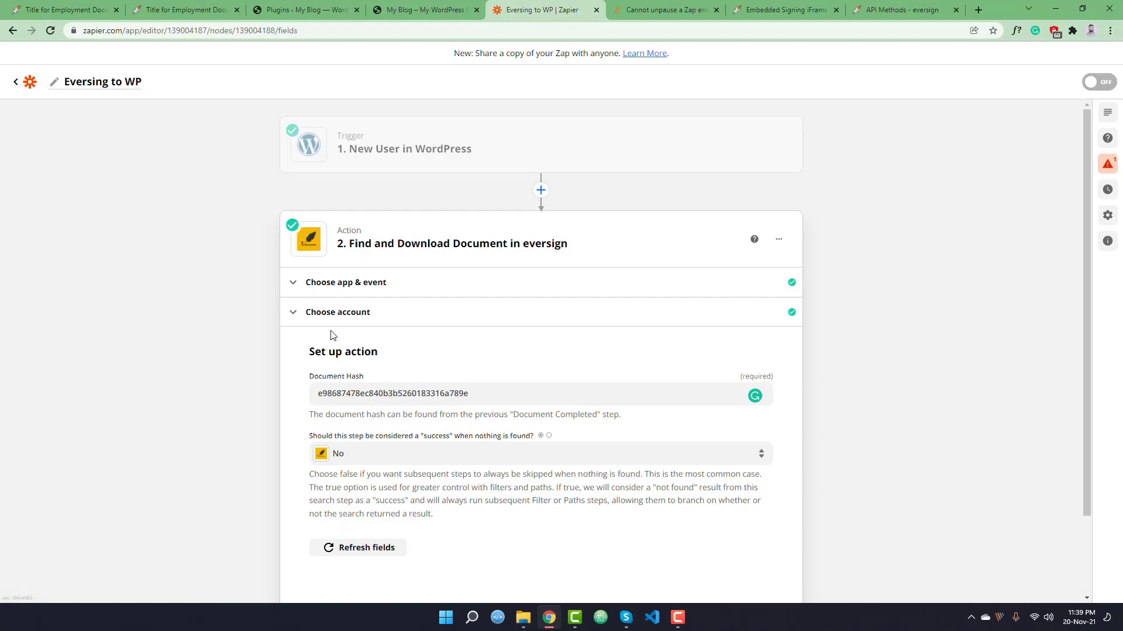
click(173, 10)
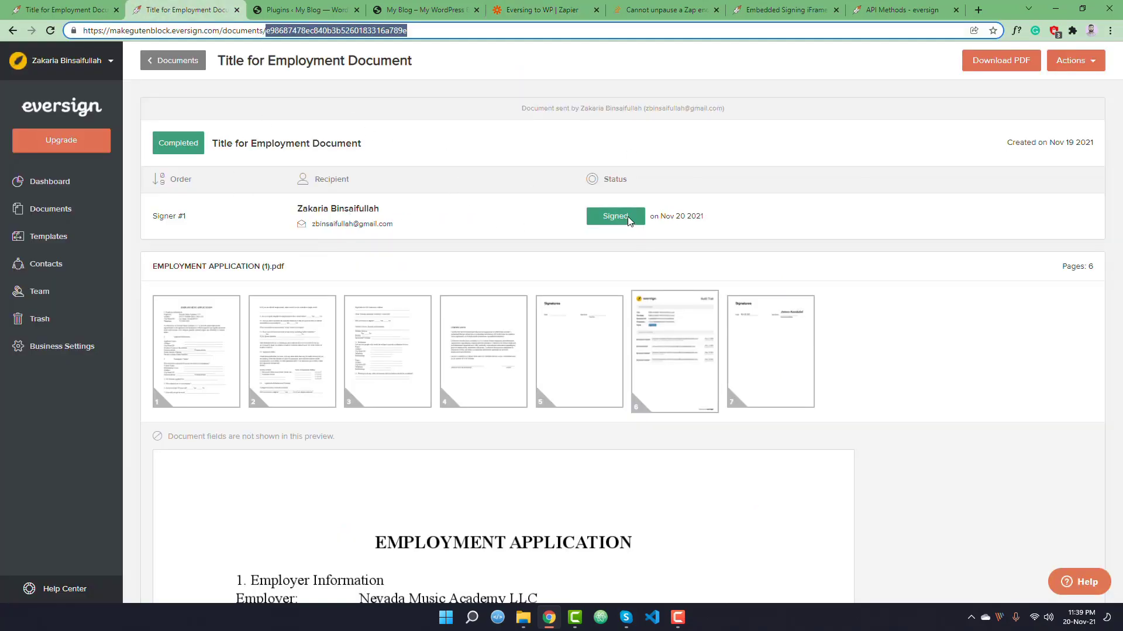
drag(161, 143, 199, 152)
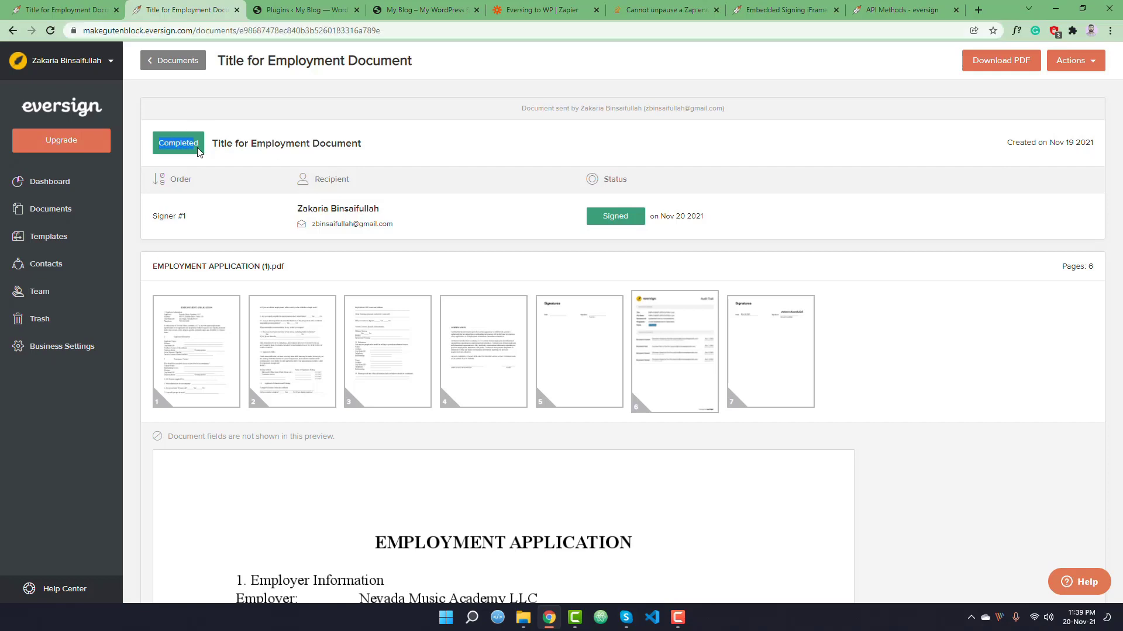
click(197, 145)
drag(241, 31, 385, 35)
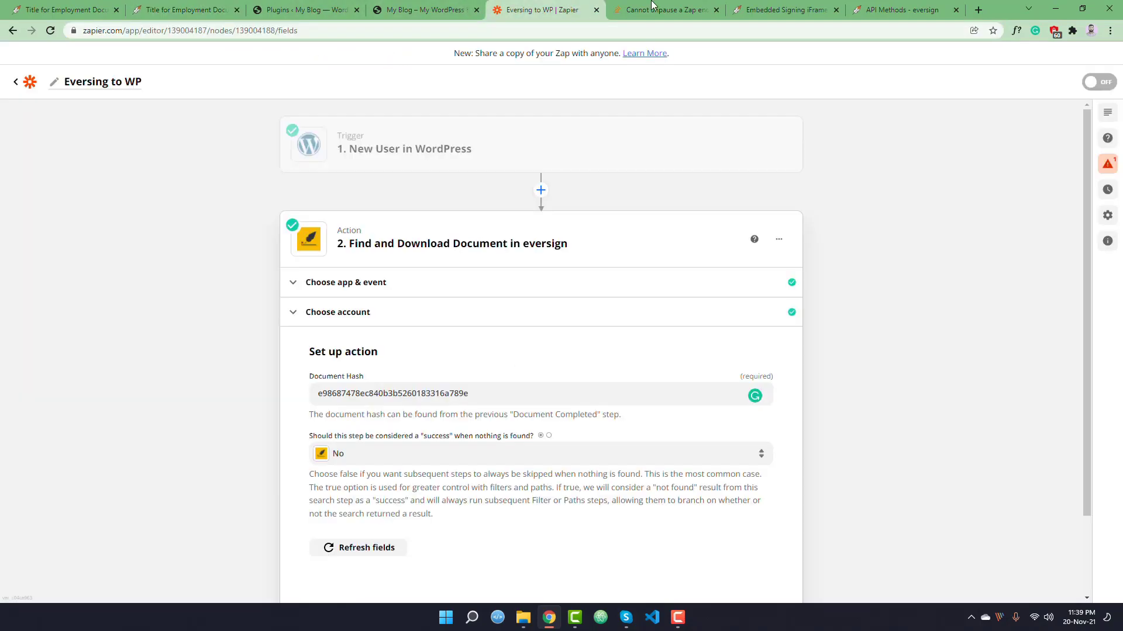
- Compare the hash in the eversign document's address with the Document Hash field in the zap editor
click(535, 9)
scroll(292, 285, down, 2)
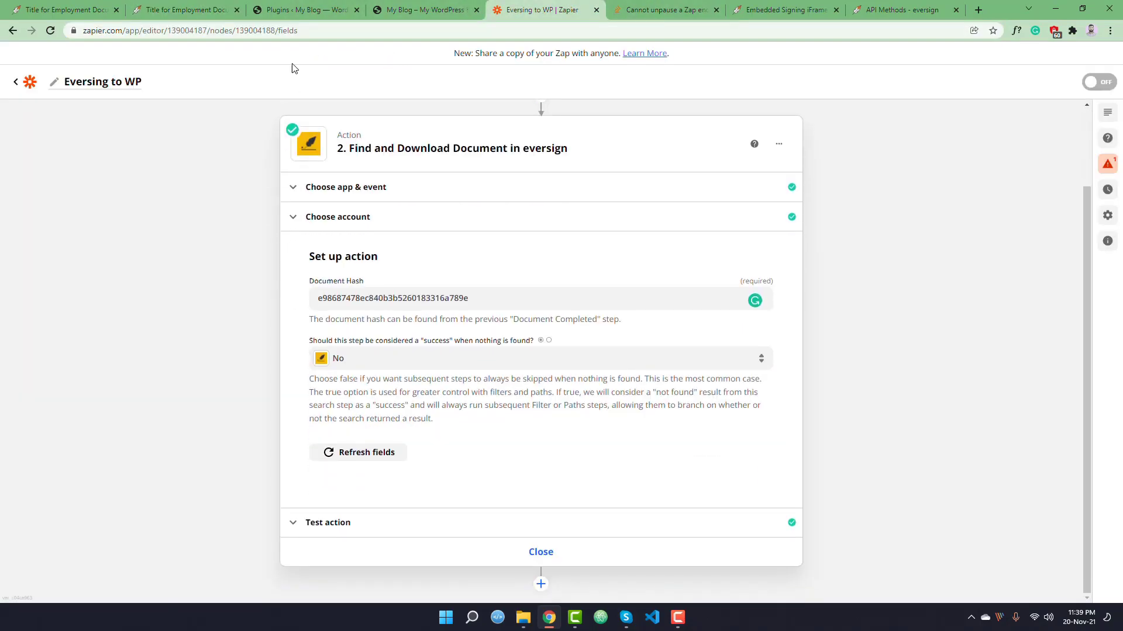
key(ctrl+2)
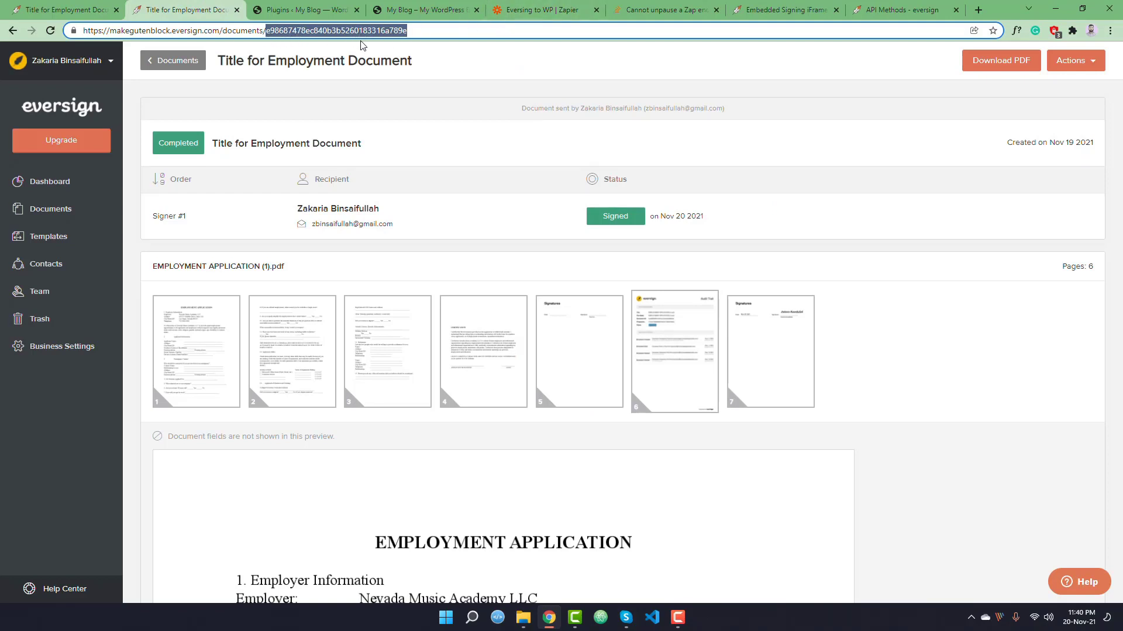
click(533, 9)
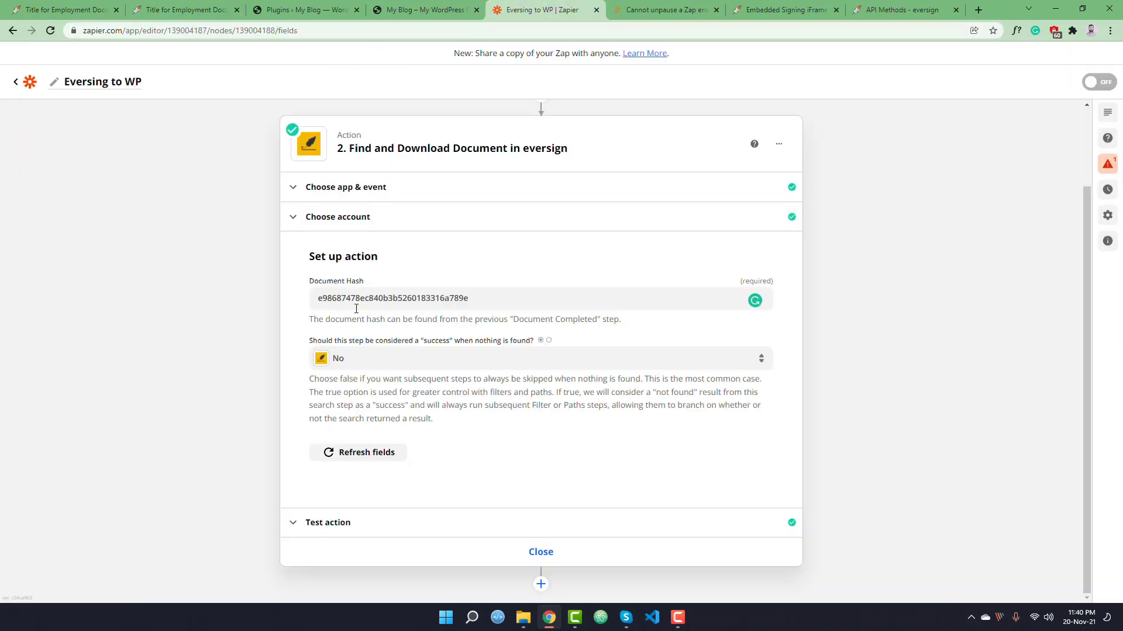
drag(467, 299, 308, 303)
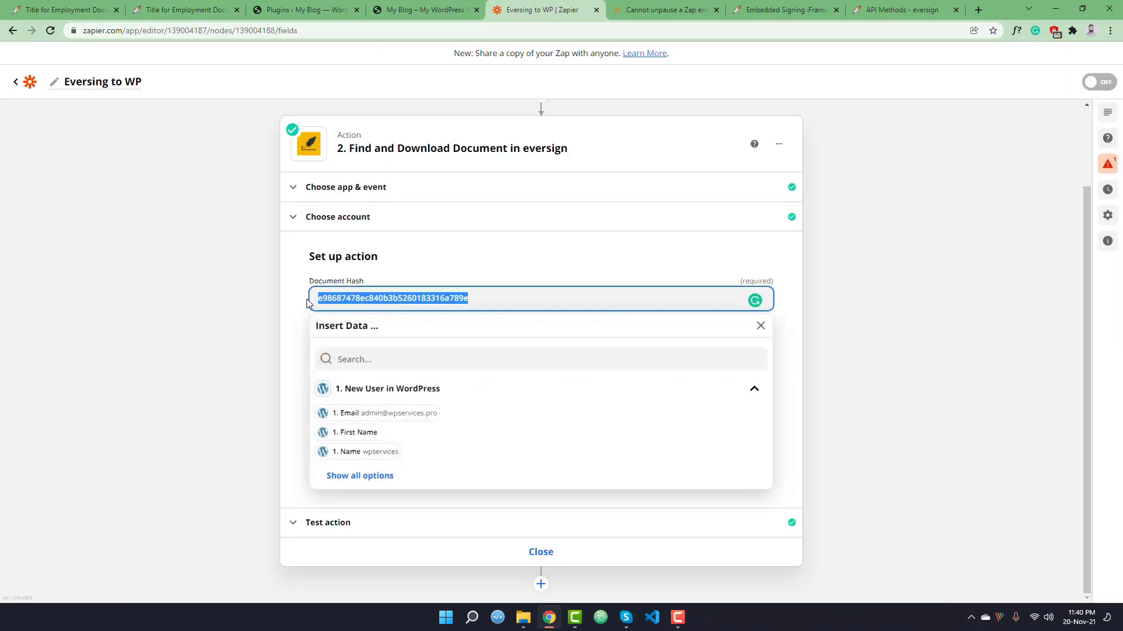
- Review the eversign account connected to the action and its Find and Download Document event
click(354, 260)
click(380, 224)
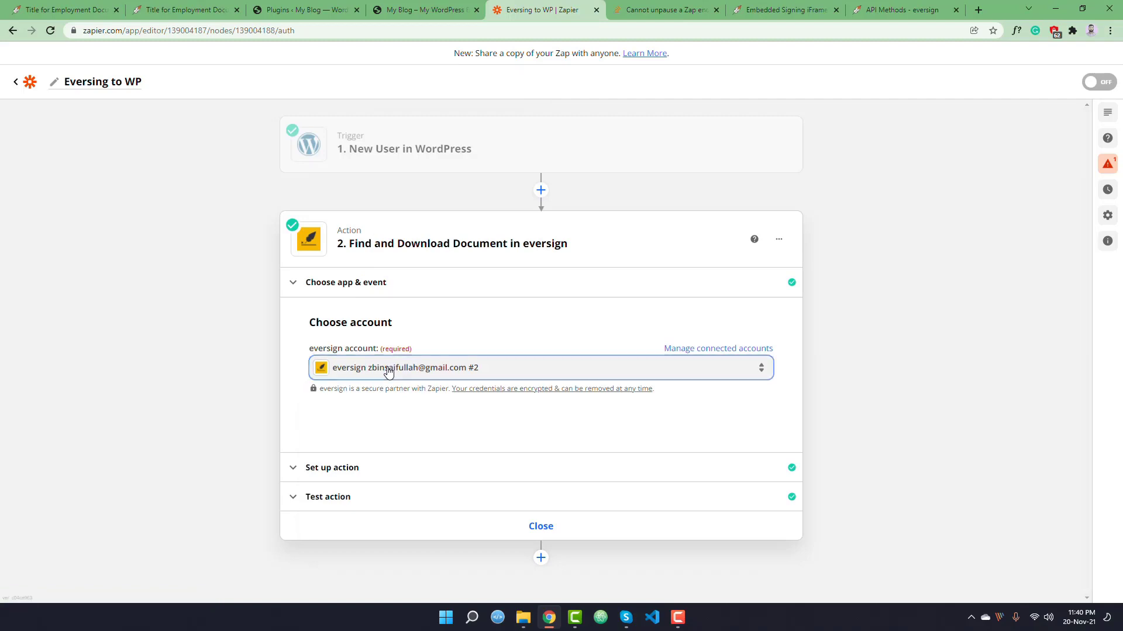
click(387, 372)
click(295, 471)
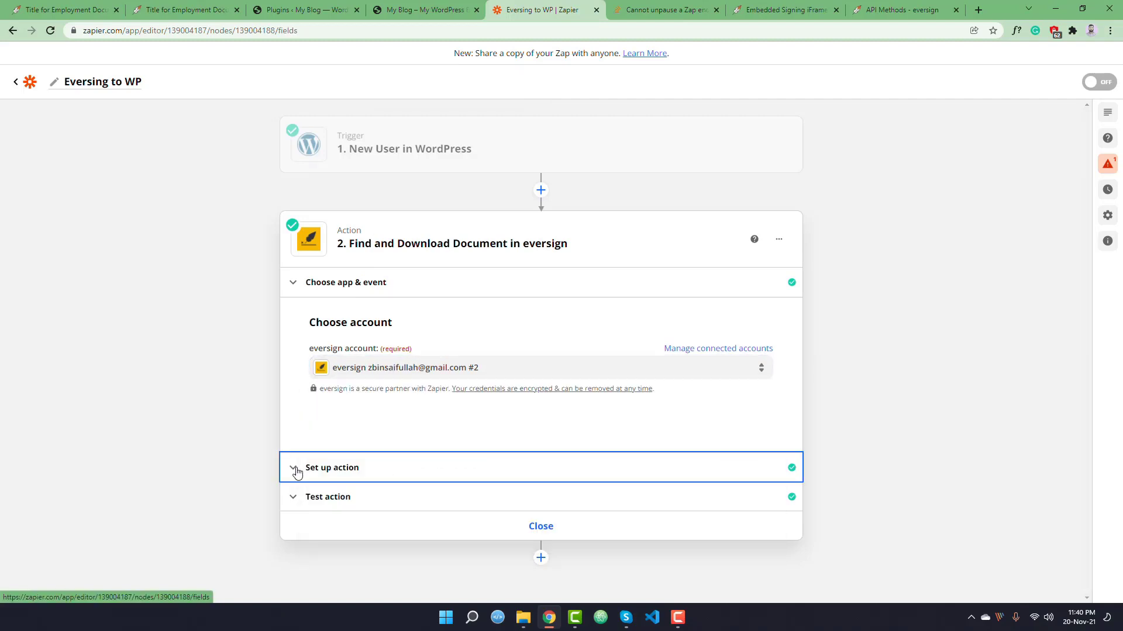
click(400, 294)
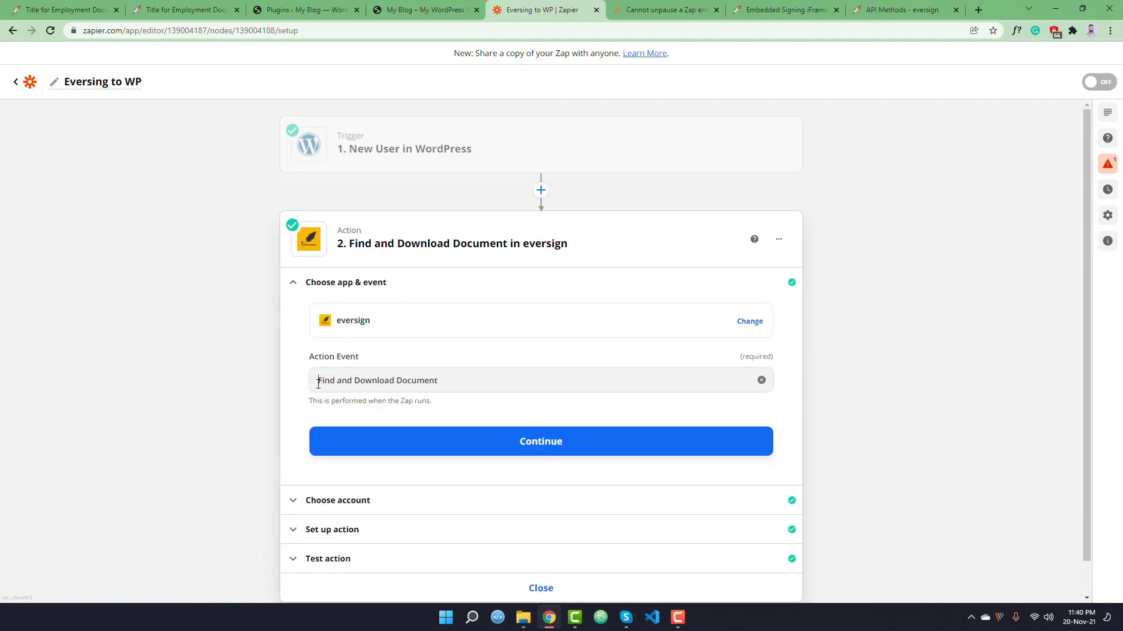
drag(318, 383, 446, 383)
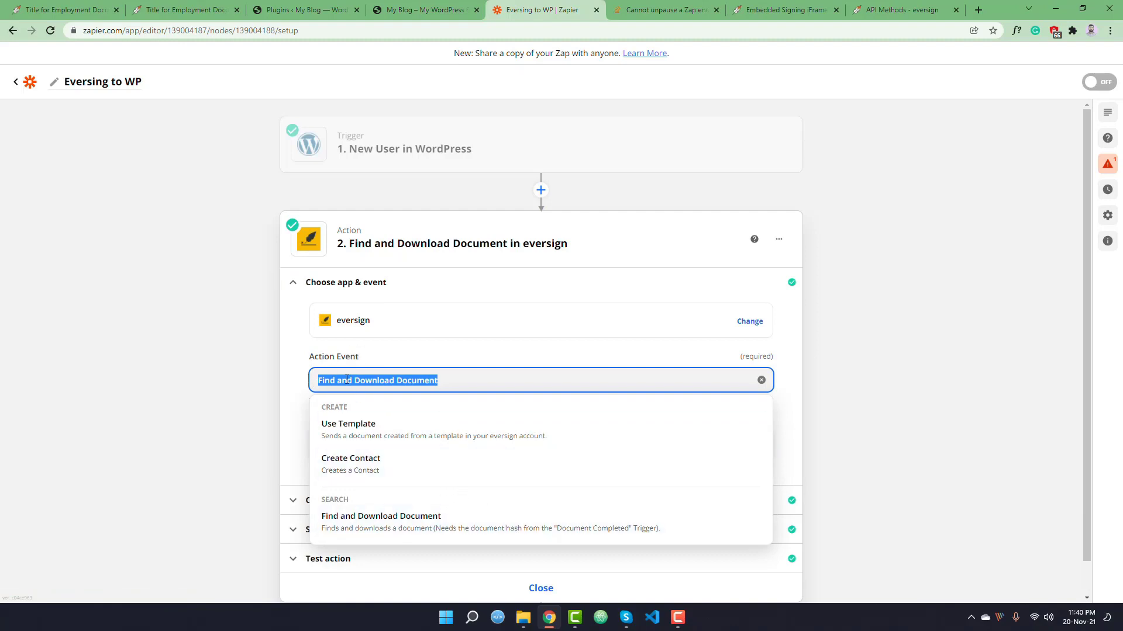
click(302, 347)
click(295, 283)
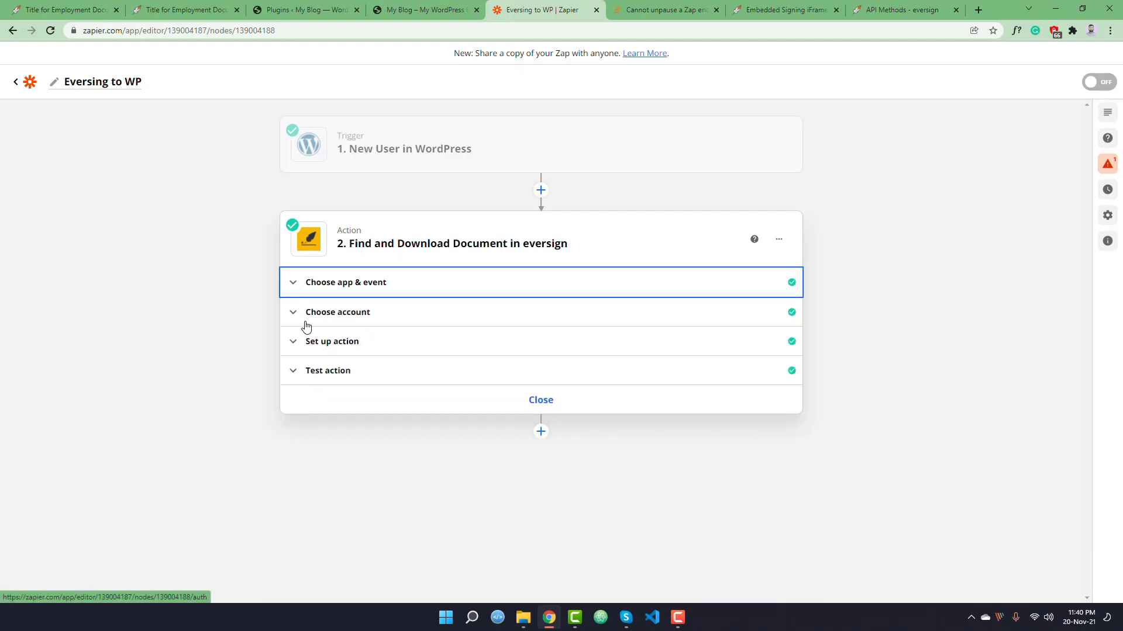
- Reopen the action's setup, check the Document Hash, and refresh its fields
click(318, 344)
drag(478, 395, 297, 398)
click(303, 441)
scroll(507, 527, down, 3)
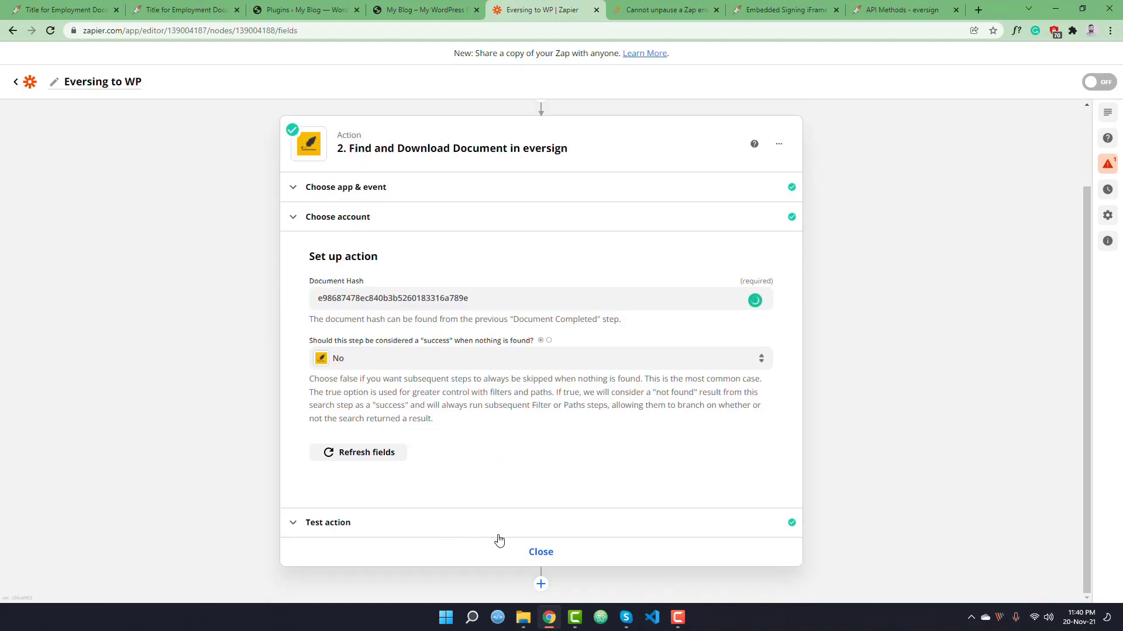
click(359, 456)
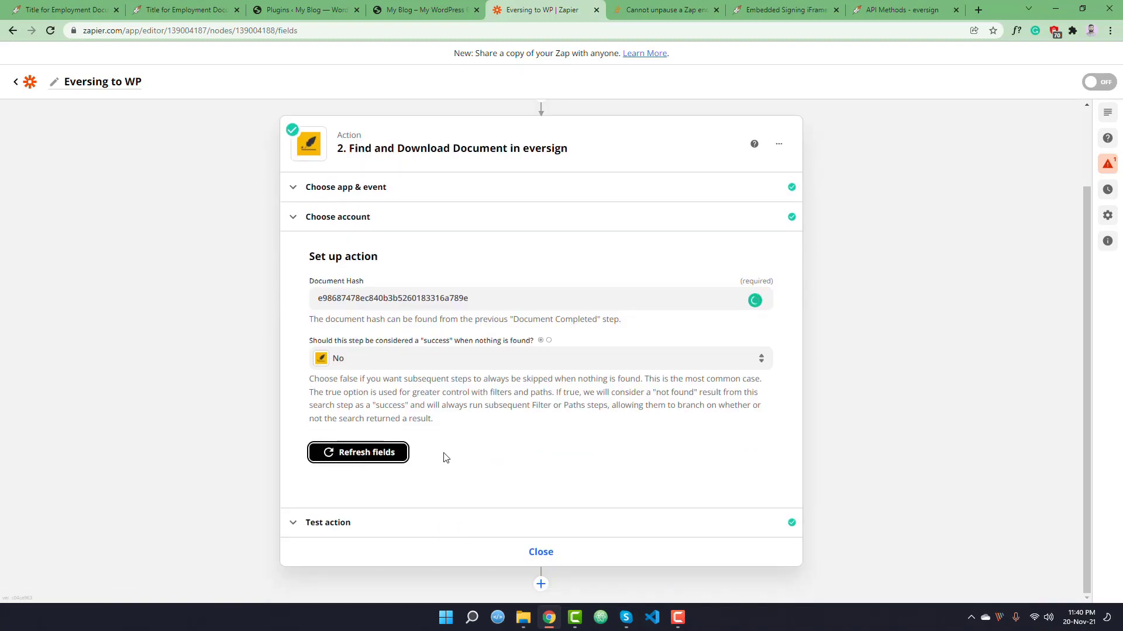
- Examine the document URL in the eversign action's test data and retest the action, first for review and again to continue
click(327, 216)
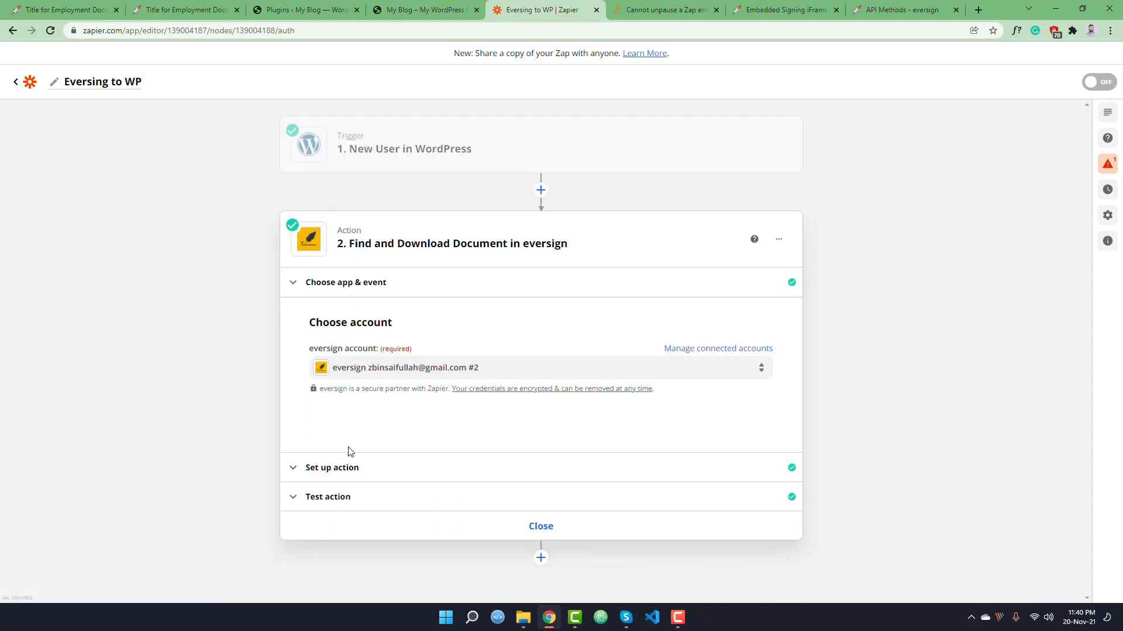
click(352, 499)
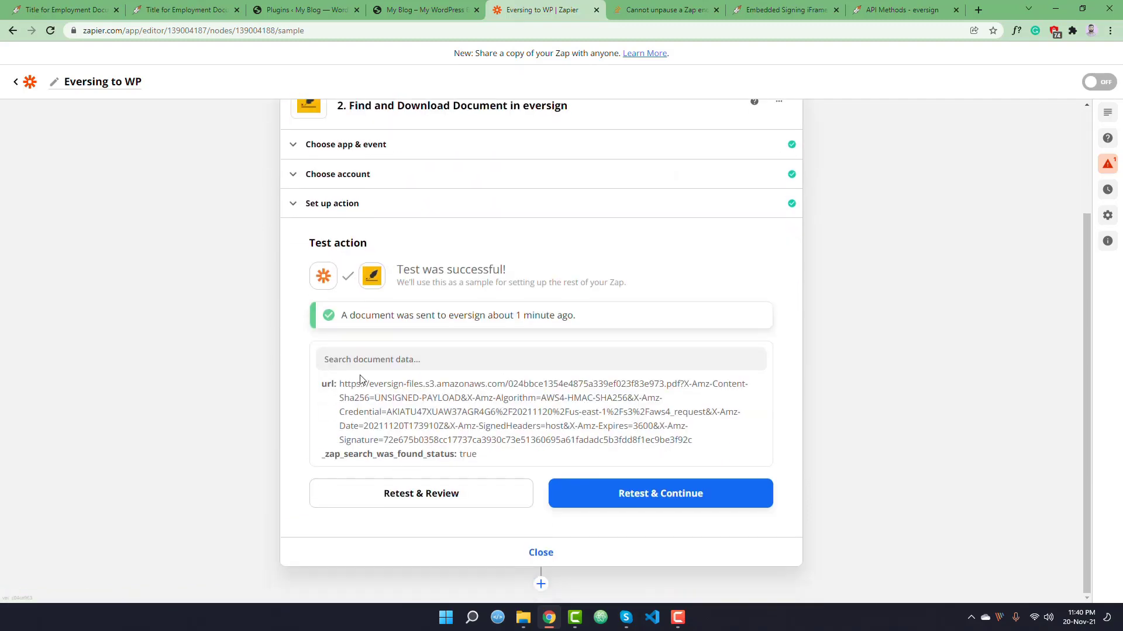
drag(709, 445, 323, 402)
click(349, 472)
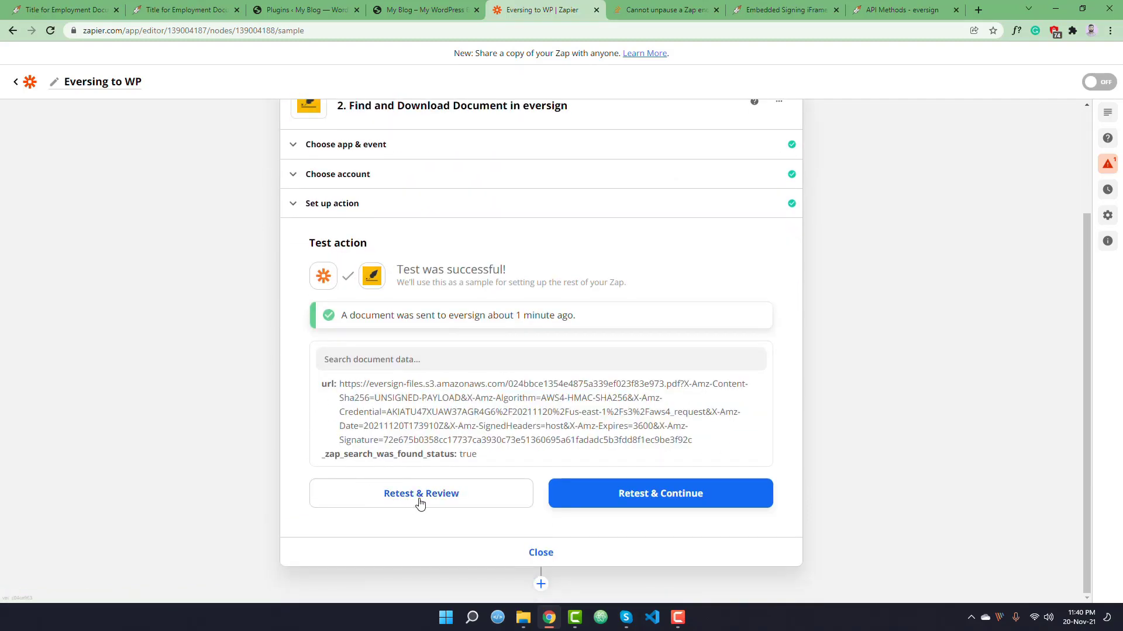
click(454, 500)
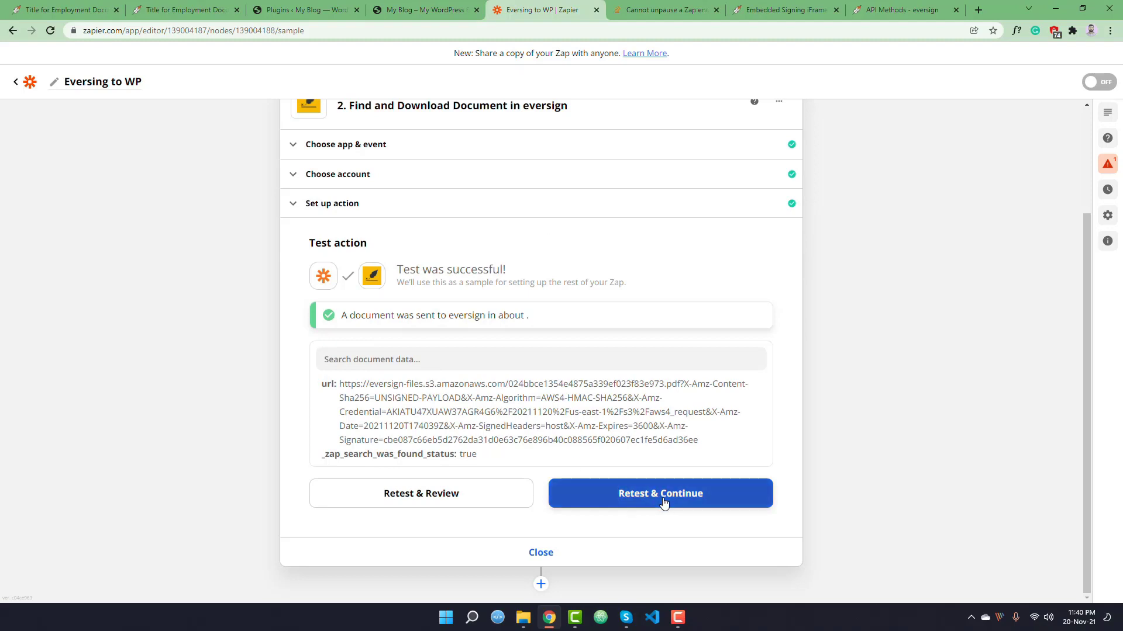
click(664, 504)
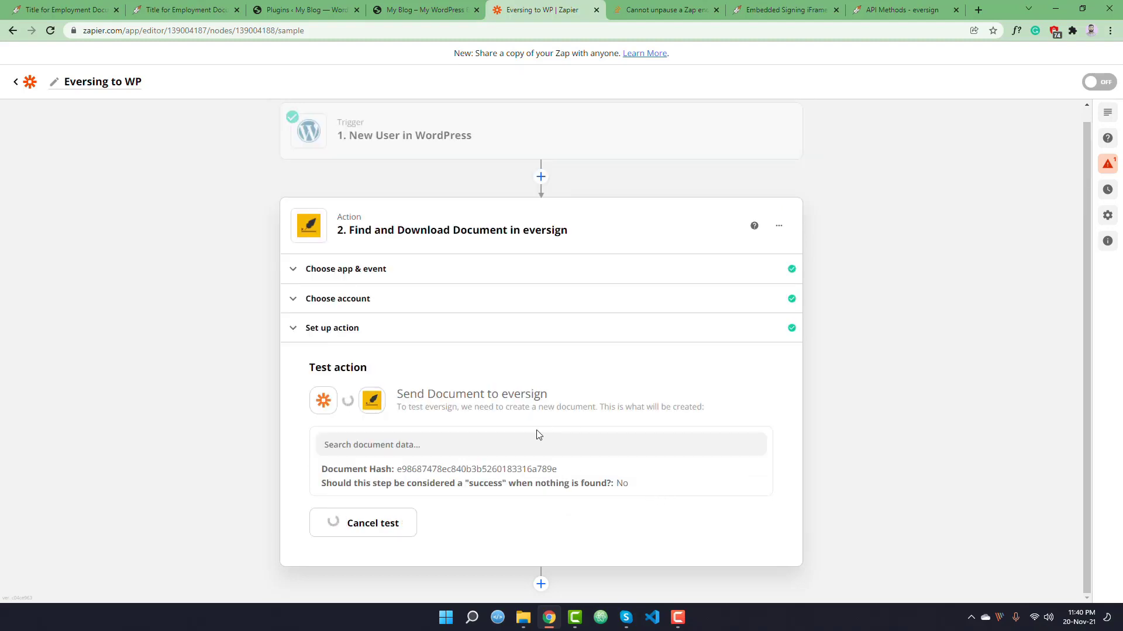